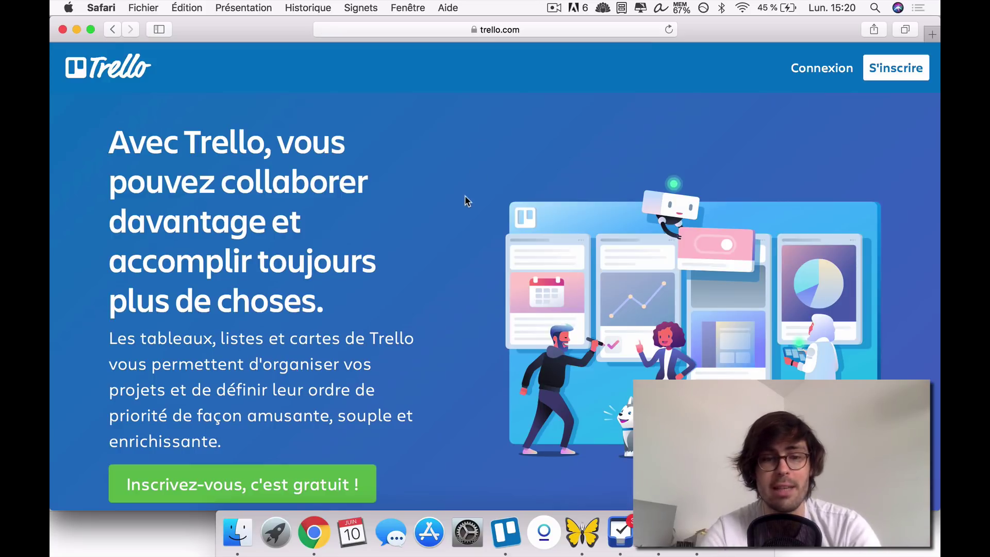
Look through the feature sections of the Trello homepage and return to its introduction.
{"action": "scroll", "coordinate": [445, 225], "scroll_direction": "down", "scroll_amount": 1}
{"action": "scroll", "coordinate": [444, 225], "scroll_direction": "down", "scroll_amount": 1}
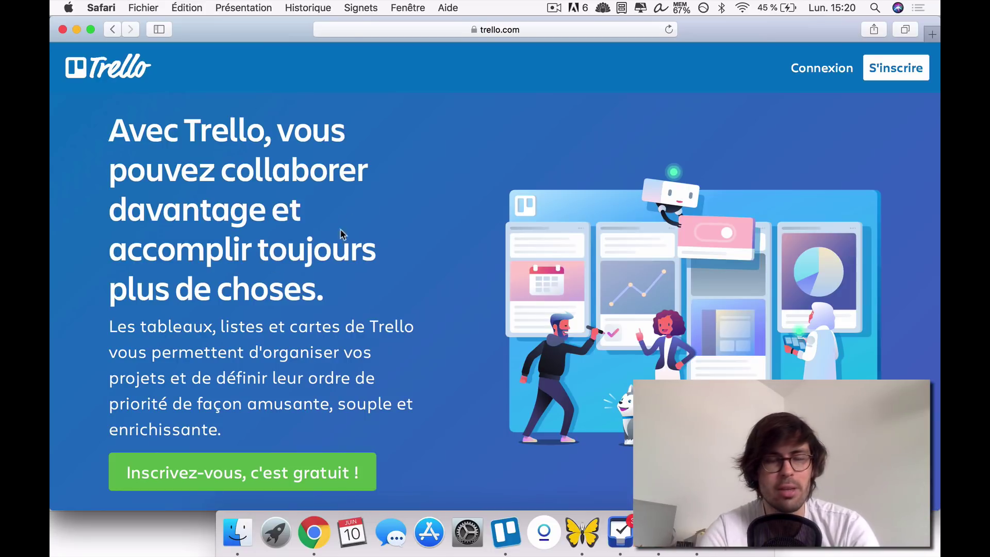
{"action": "scroll", "coordinate": [317, 263], "scroll_direction": "down", "scroll_amount": 10}
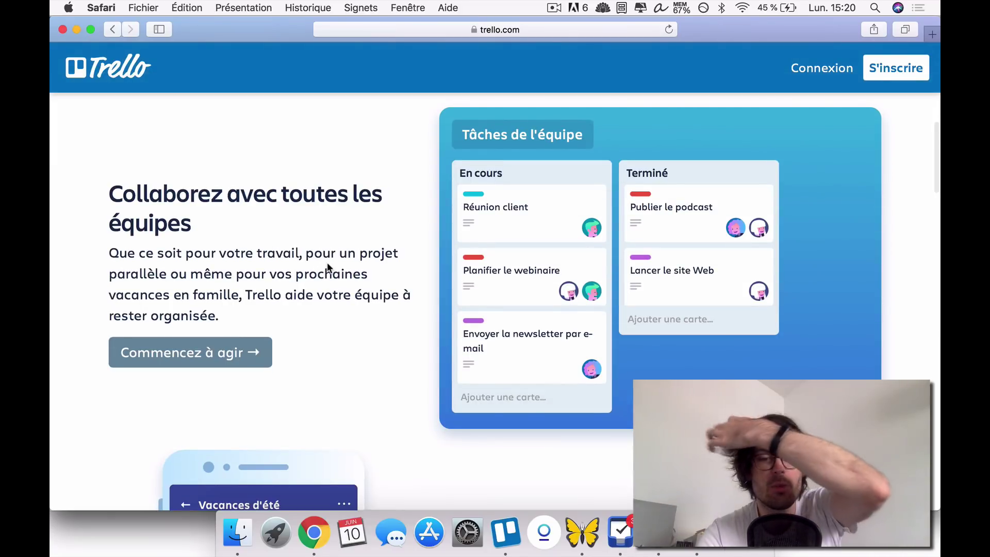
{"action": "scroll", "coordinate": [328, 267], "scroll_direction": "down", "scroll_amount": 5}
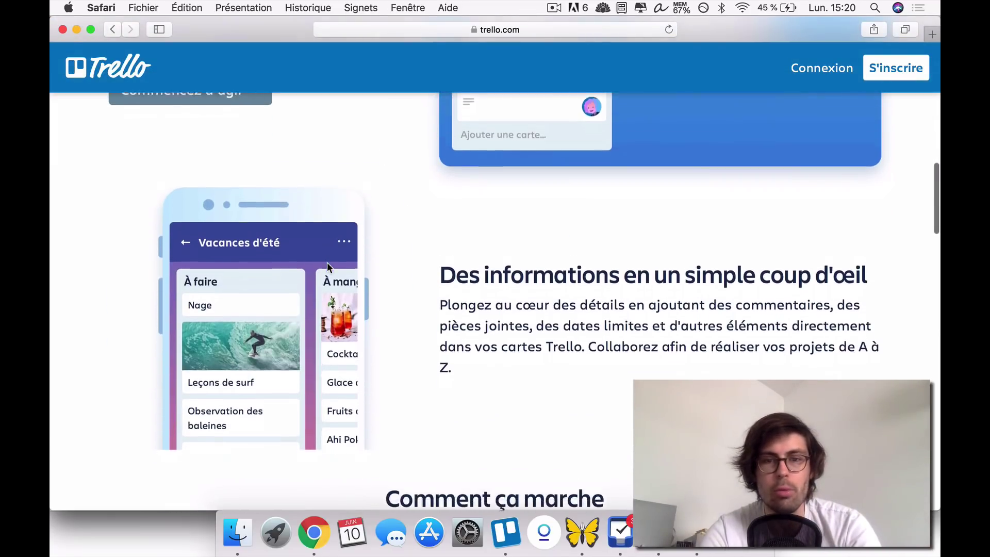
{"action": "scroll", "coordinate": [327, 262], "scroll_direction": "up", "scroll_amount": 5}
{"action": "scroll", "coordinate": [515, 271], "scroll_direction": "down", "scroll_amount": 5}
{"action": "scroll", "coordinate": [515, 271], "scroll_direction": "down", "scroll_amount": 15}
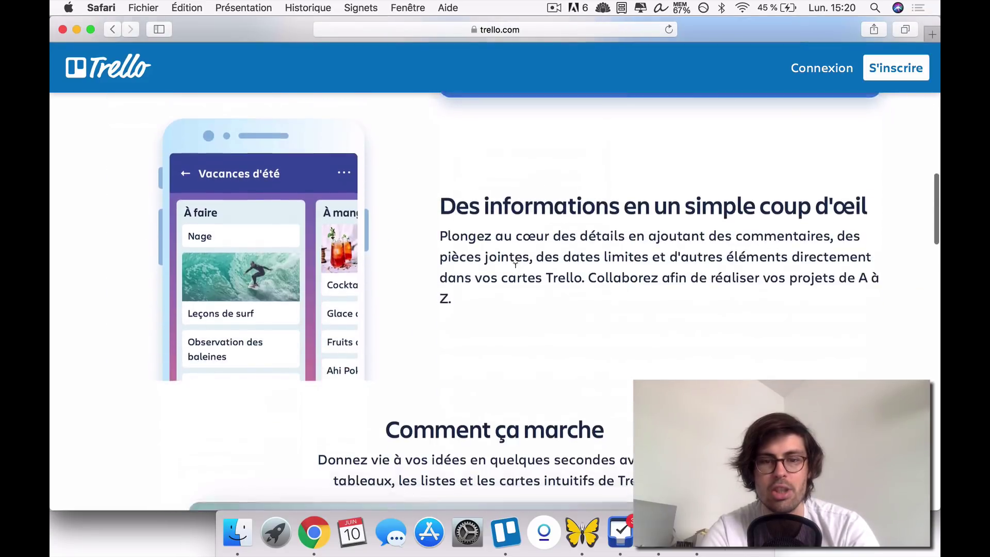
{"action": "scroll", "coordinate": [514, 267], "scroll_direction": "down", "scroll_amount": 10}
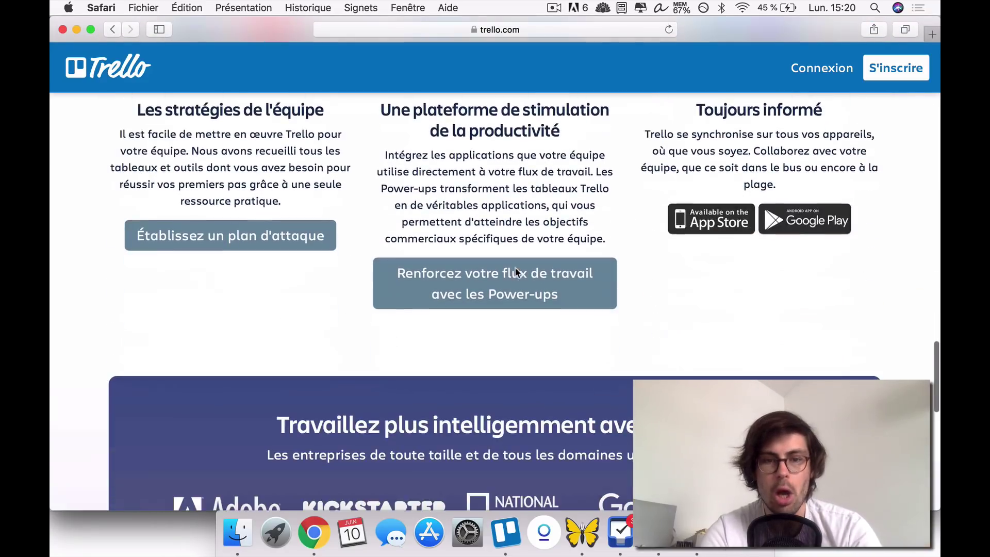
{"action": "scroll", "coordinate": [516, 272], "scroll_direction": "up", "scroll_amount": 20}
{"action": "scroll", "coordinate": [248, 291], "scroll_direction": "down", "scroll_amount": 2}
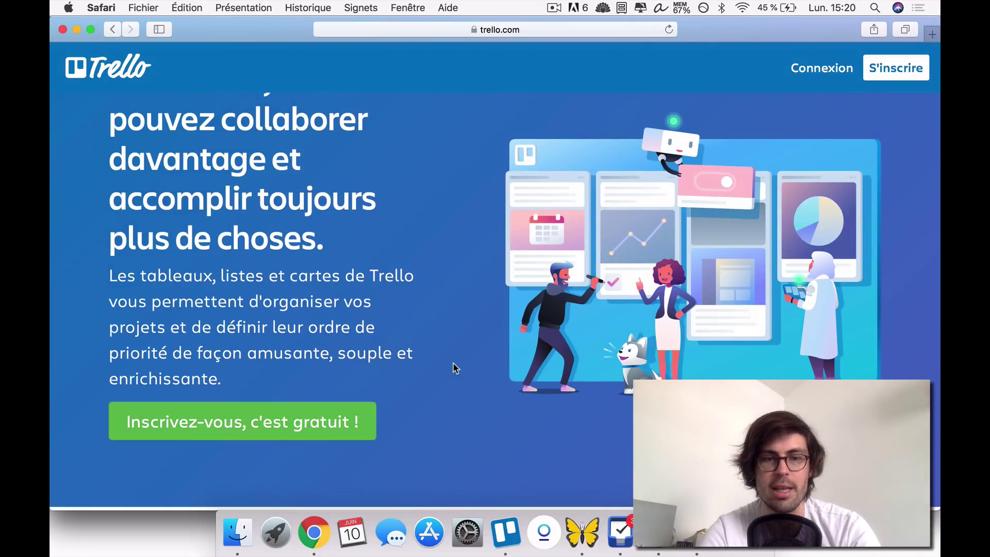
Switch to the Trello desktop app and review the recently viewed, personal and YLN Media team board sections.
{"action": "key", "text": "ctrl+Up"}
{"action": "left_click", "coordinate": [657, 121]}
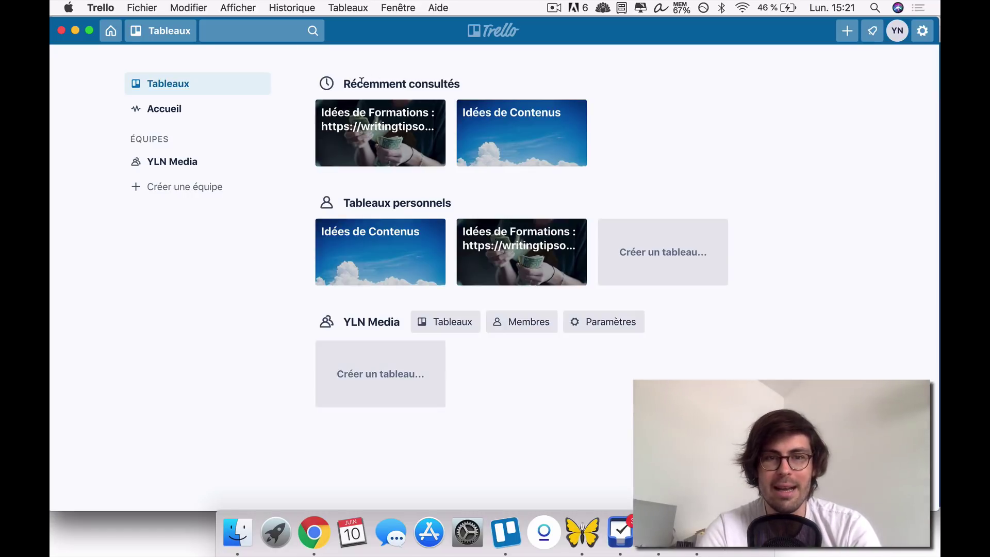
{"action": "left_click_drag", "start_coordinate": [349, 77], "coordinate": [460, 79]}
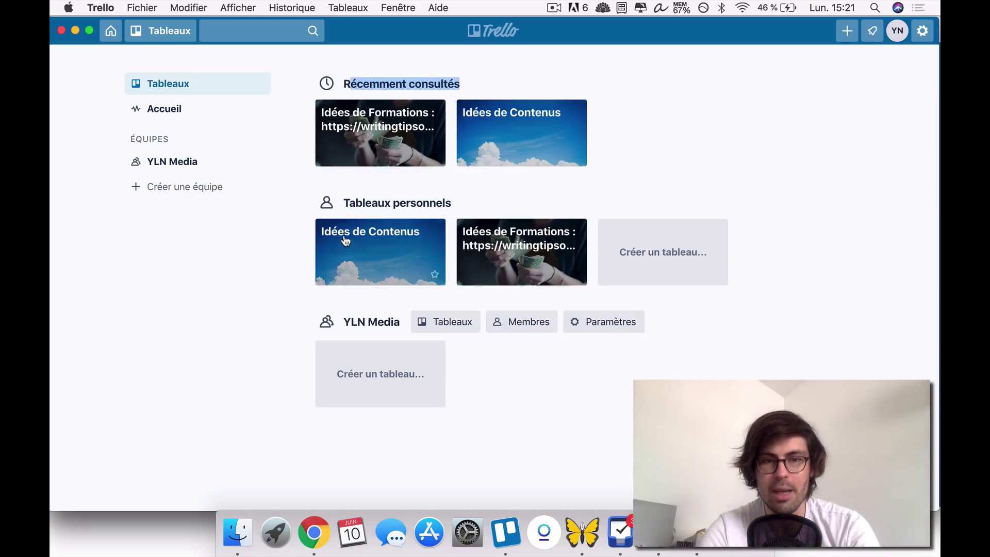
{"action": "left_click_drag", "start_coordinate": [354, 201], "coordinate": [460, 208]}
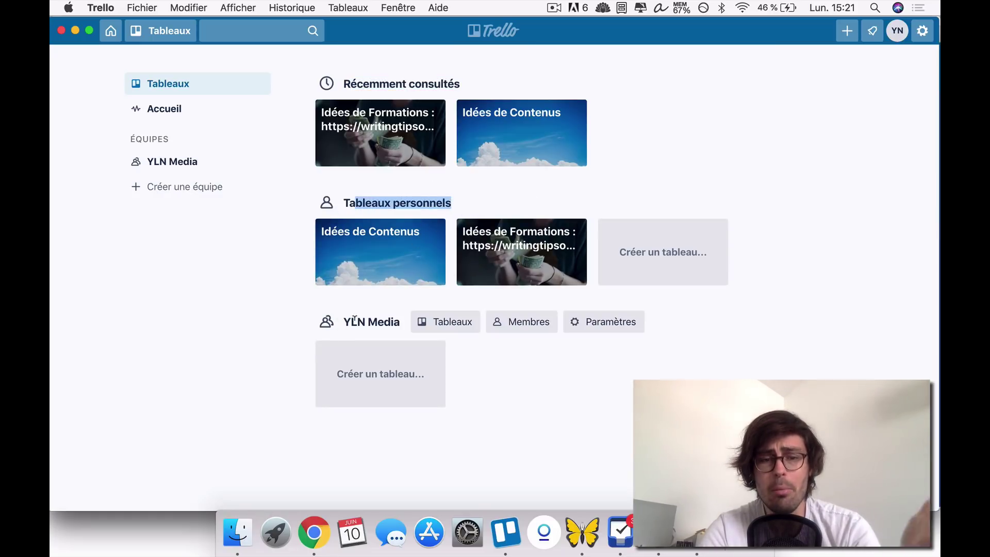
{"action": "left_click_drag", "start_coordinate": [343, 322], "coordinate": [396, 321]}
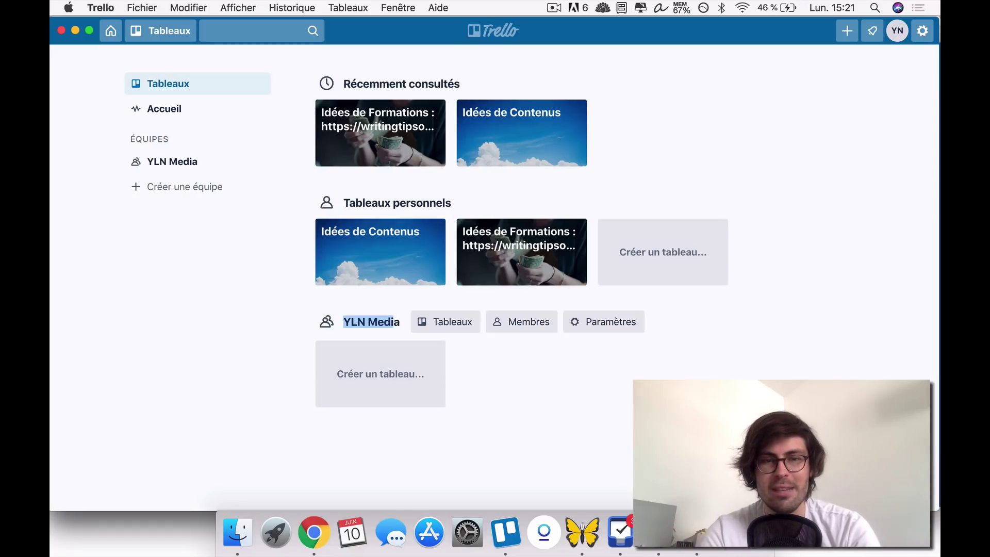
{"action": "left_click", "coordinate": [887, 147]}
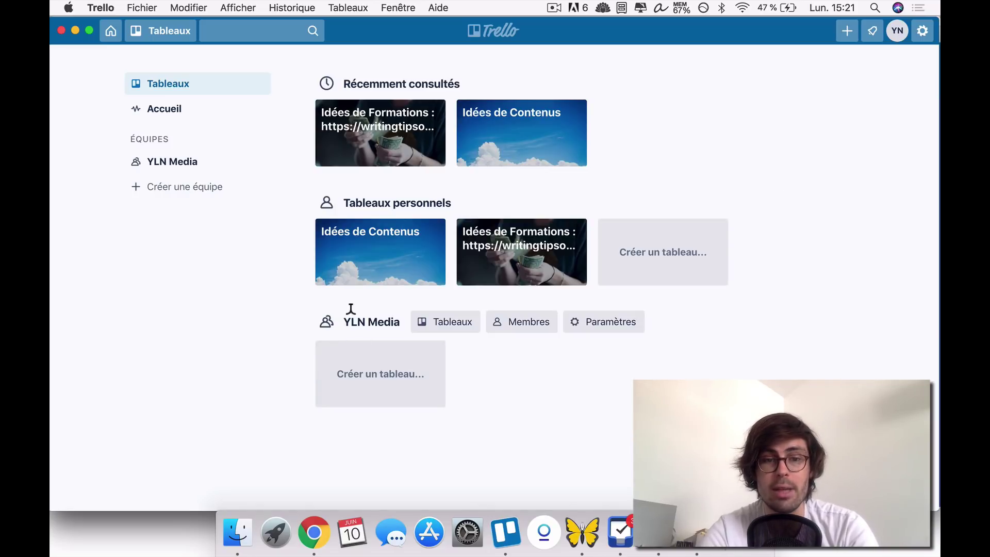
{"action": "left_click_drag", "start_coordinate": [351, 320], "coordinate": [385, 320]}
{"action": "left_click", "coordinate": [541, 384]}
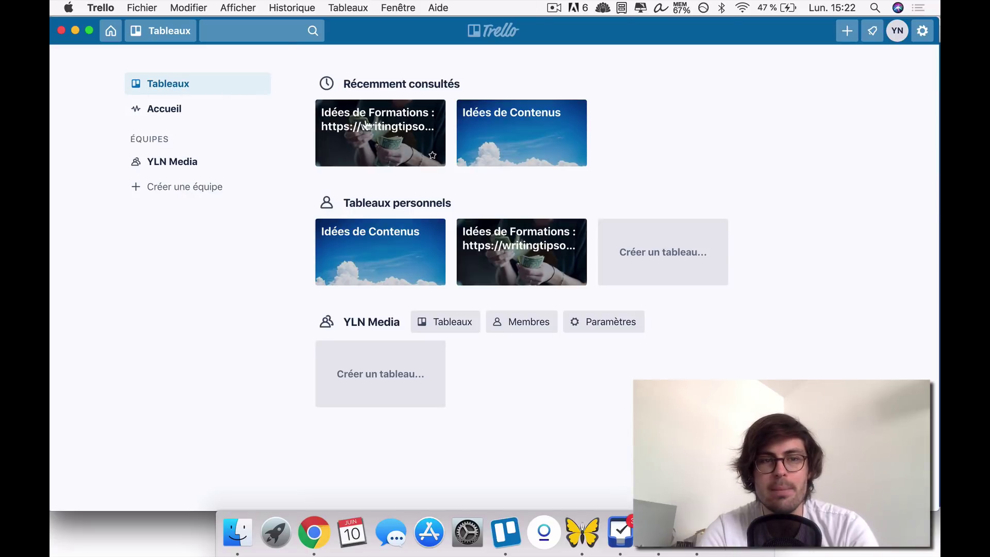
View the Accueil page and the YLN Media team page, and return to the boards overview.
{"action": "left_click", "coordinate": [163, 110]}
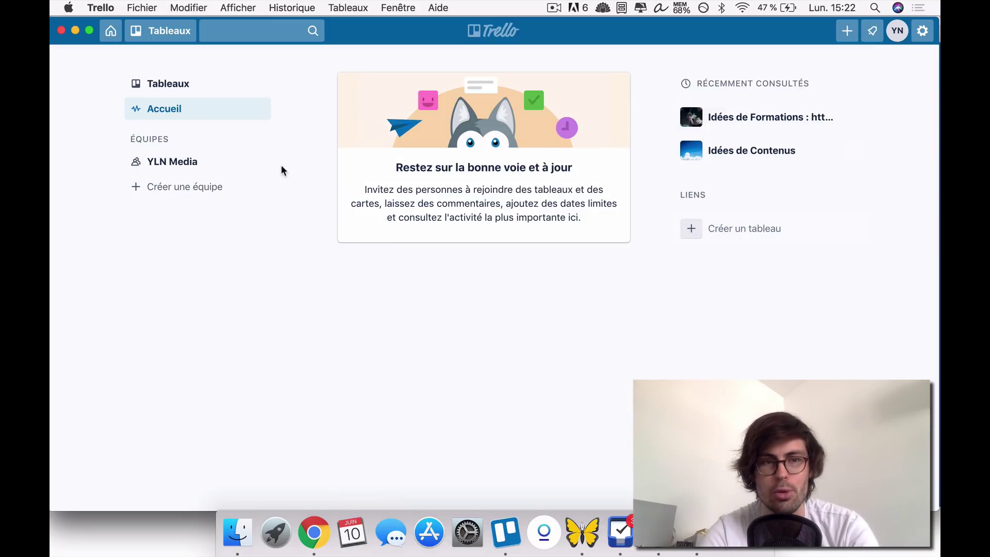
{"action": "left_click", "coordinate": [176, 88]}
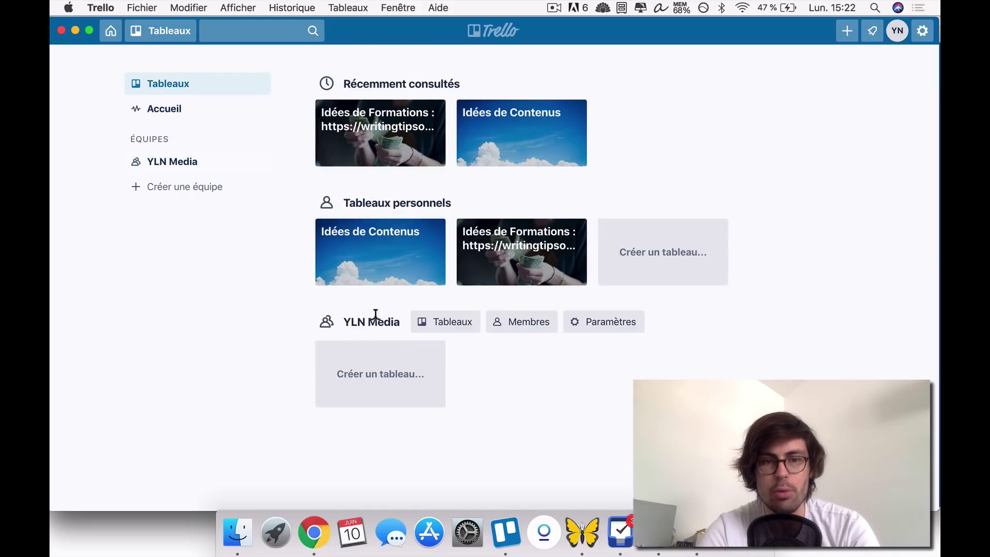
{"action": "left_click", "coordinate": [186, 161]}
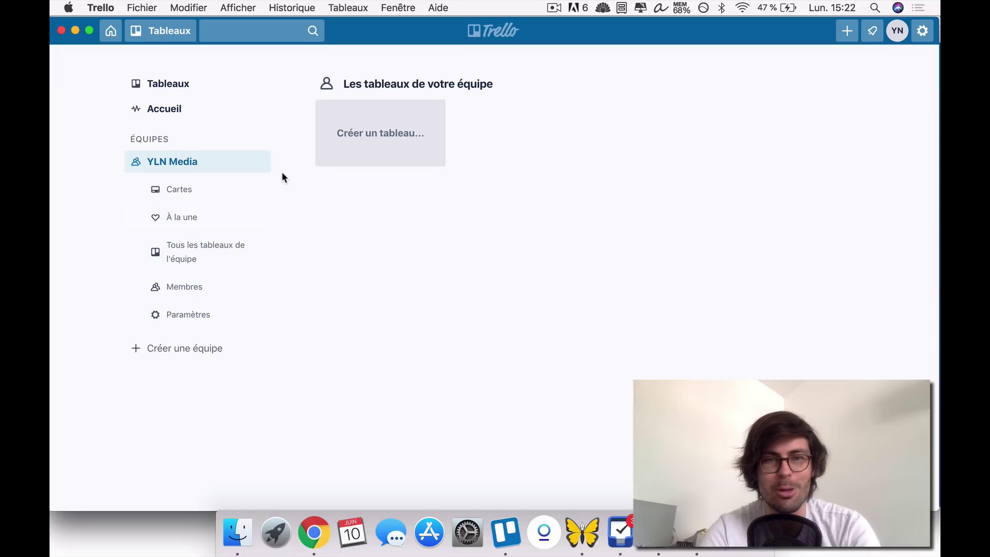
{"action": "left_click", "coordinate": [167, 89]}
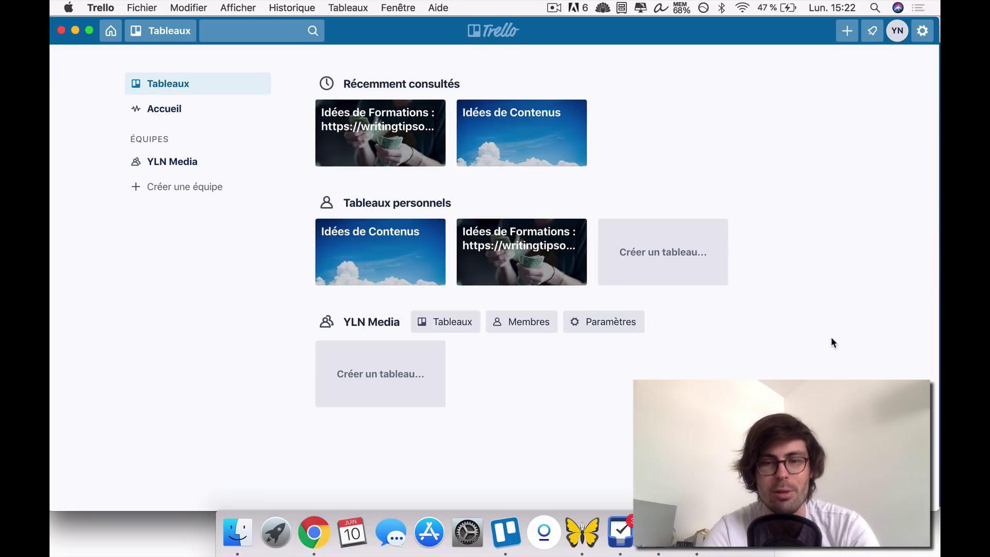
Check the options offered for creating a board or a team, and close them.
{"action": "left_click", "coordinate": [848, 31]}
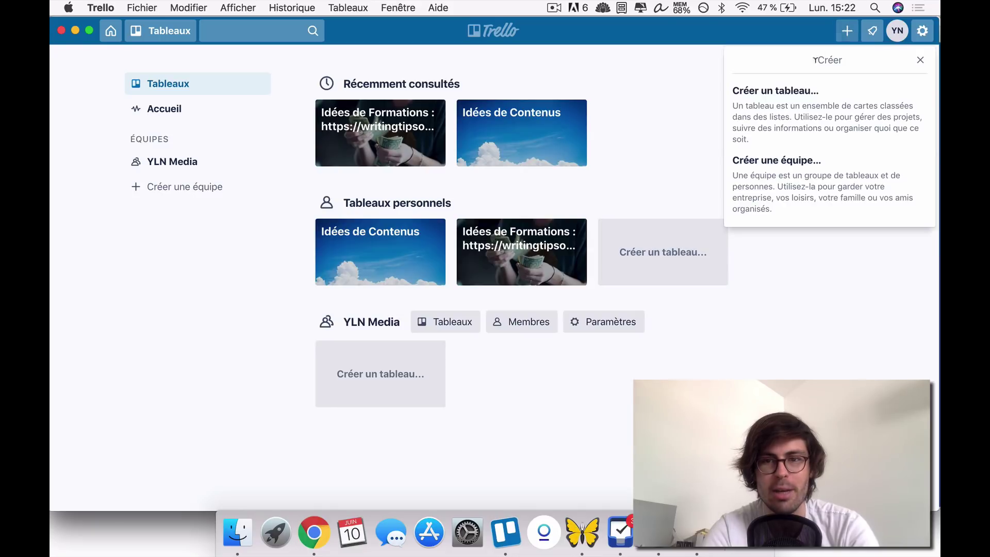
{"action": "left_click", "coordinate": [781, 365]}
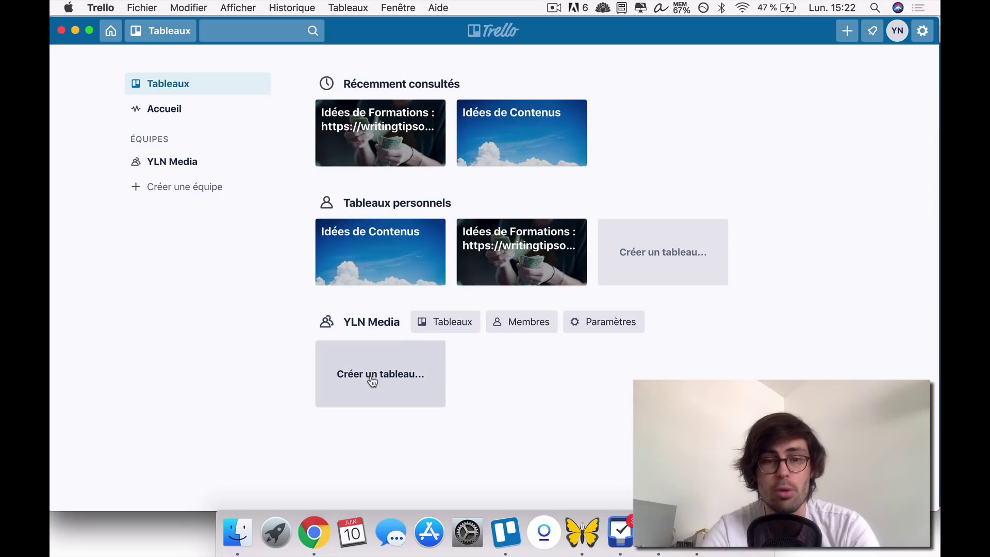
Review the permissions of the YLN Media team members and return to the boards overview.
{"action": "left_click", "coordinate": [525, 327]}
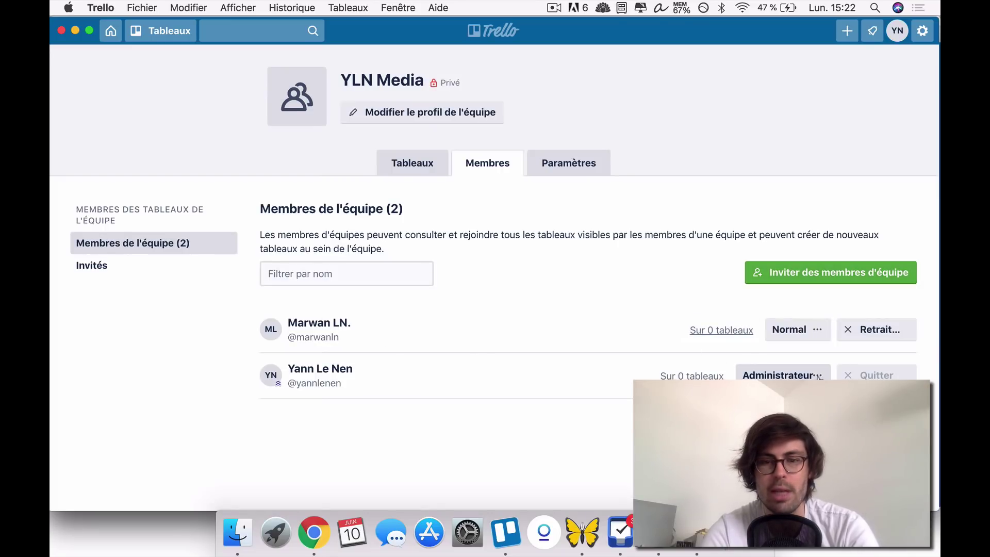
{"action": "left_click", "coordinate": [782, 375]}
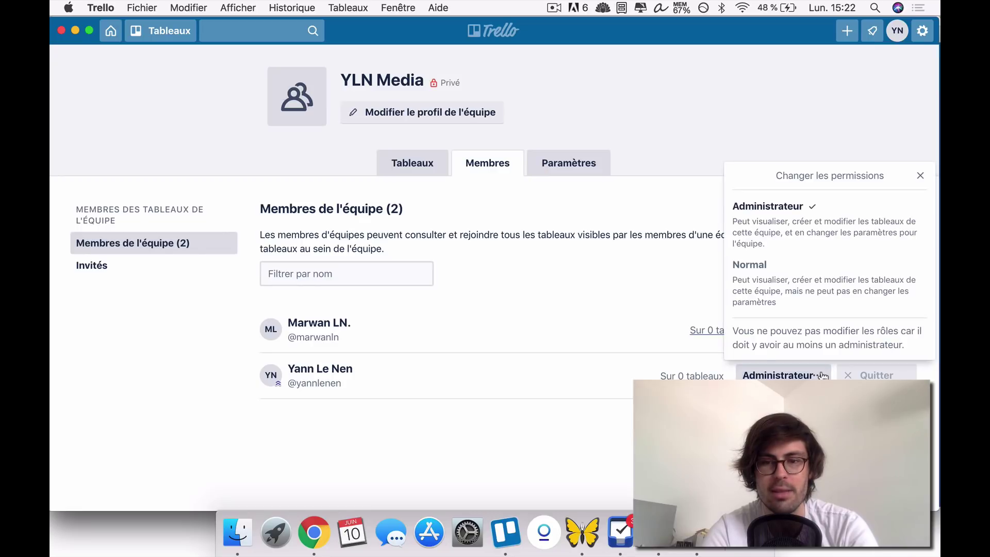
{"action": "key", "text": "Escape"}
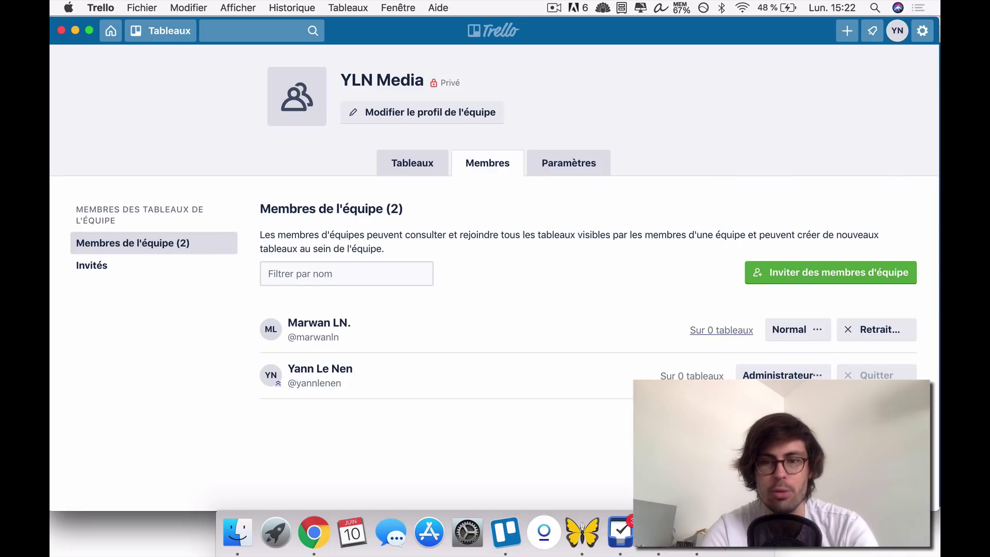
{"action": "left_click", "coordinate": [820, 329]}
{"action": "left_click", "coordinate": [615, 436]}
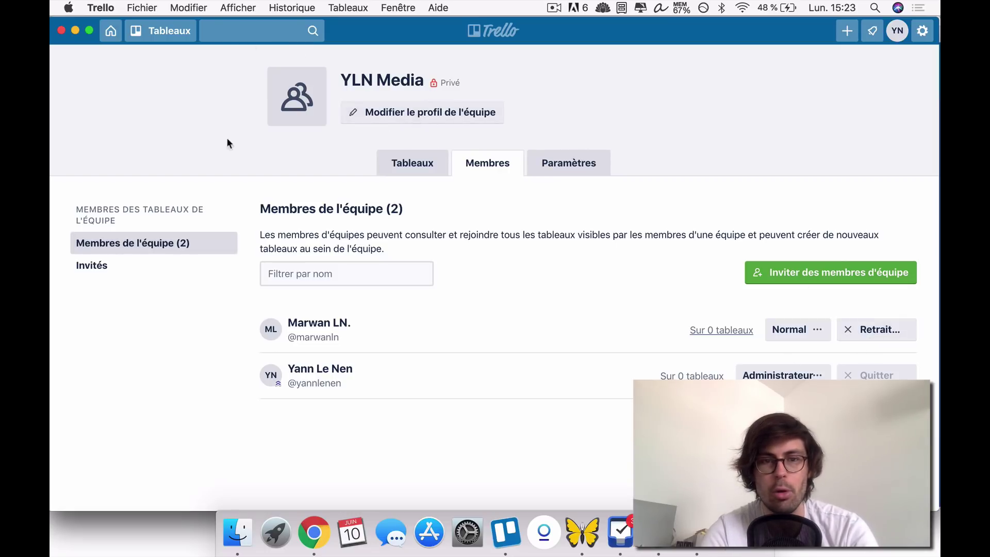
{"action": "mouse_move", "coordinate": [304, 88]}
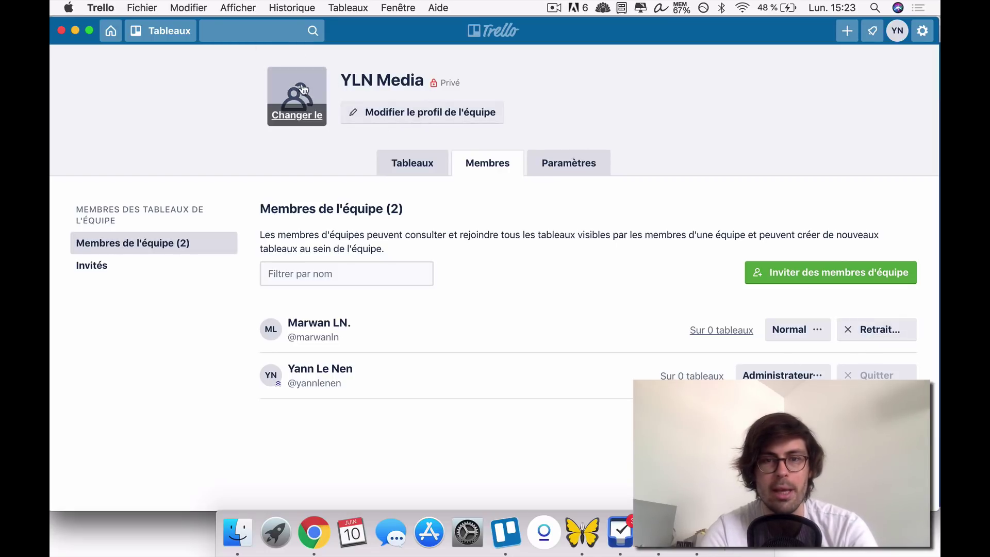
{"action": "left_click", "coordinate": [112, 35]}
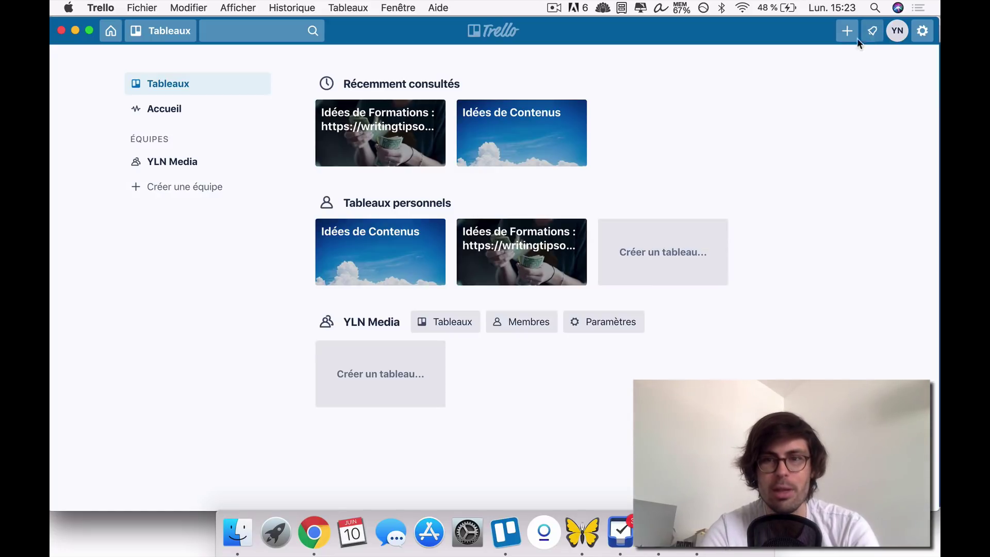
Look at the creation options again and at the notifications, closing both.
{"action": "left_click", "coordinate": [841, 34]}
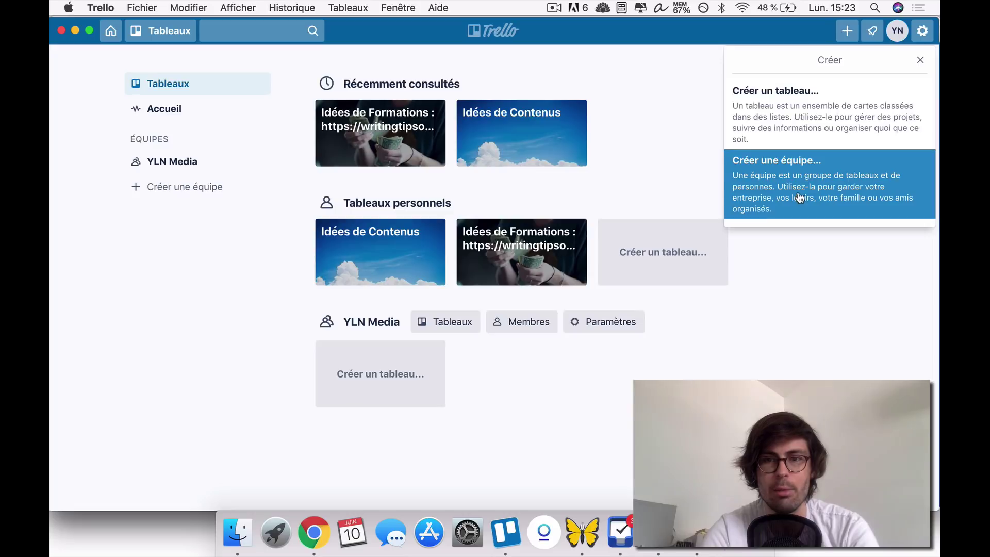
{"action": "left_click", "coordinate": [803, 299]}
{"action": "left_click", "coordinate": [871, 32]}
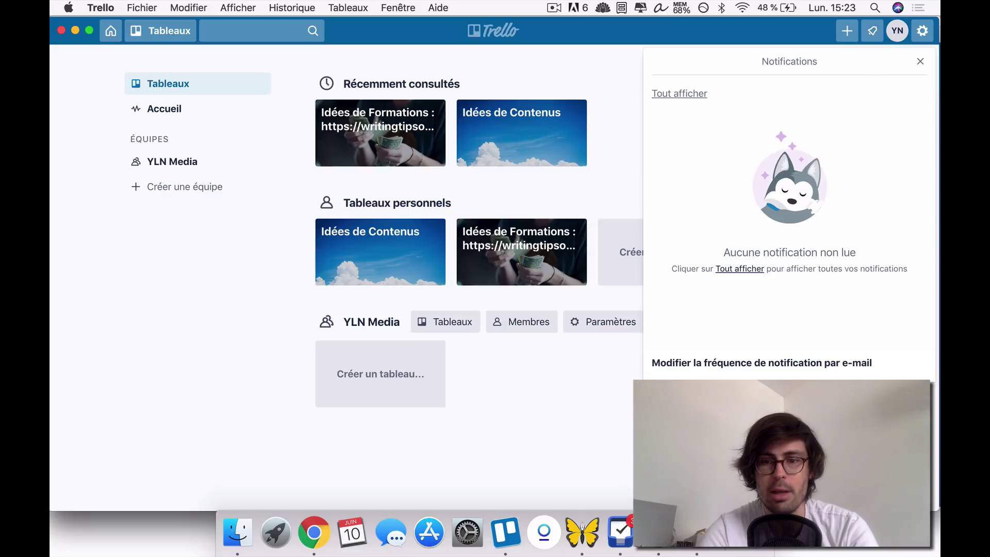
{"action": "left_click", "coordinate": [873, 31]}
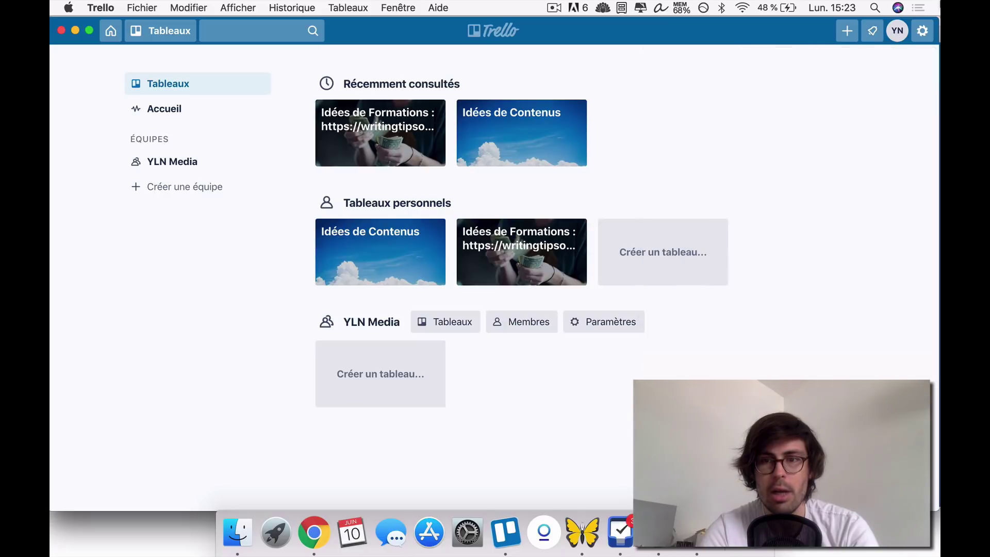
Review the app preferences for notifications, shortcuts and window style, and close them without changes.
{"action": "left_click", "coordinate": [916, 31]}
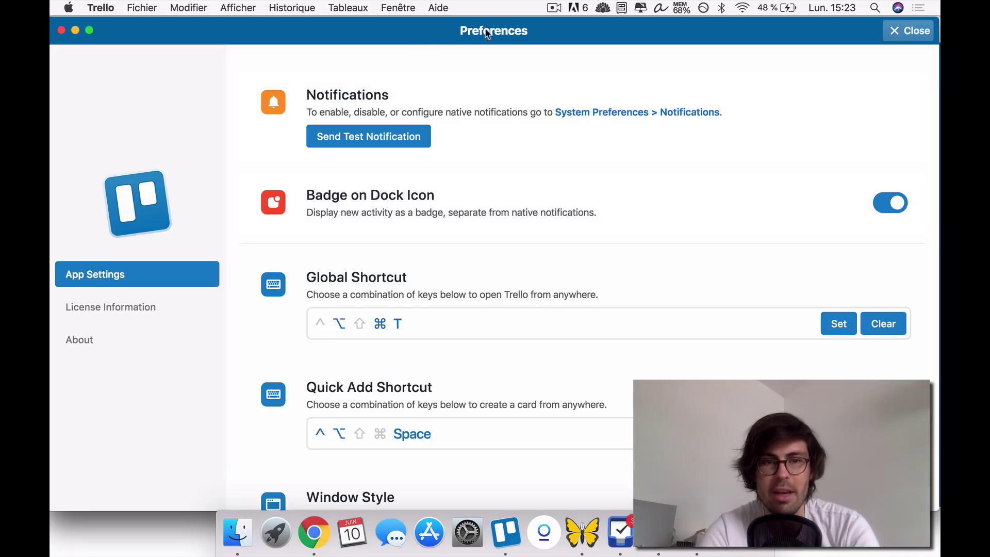
{"action": "scroll", "coordinate": [454, 137], "scroll_direction": "down", "scroll_amount": 2}
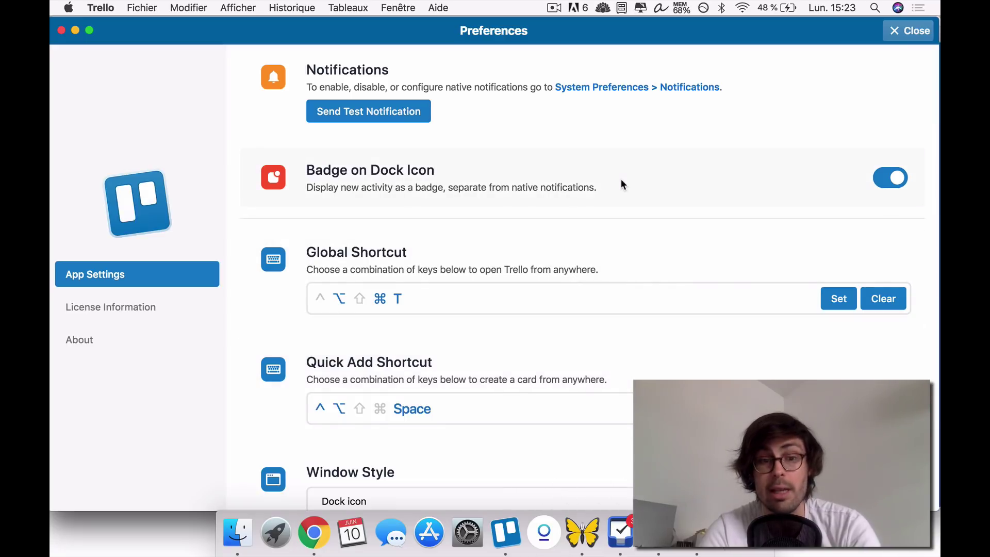
{"action": "scroll", "coordinate": [622, 184], "scroll_direction": "down", "scroll_amount": 5}
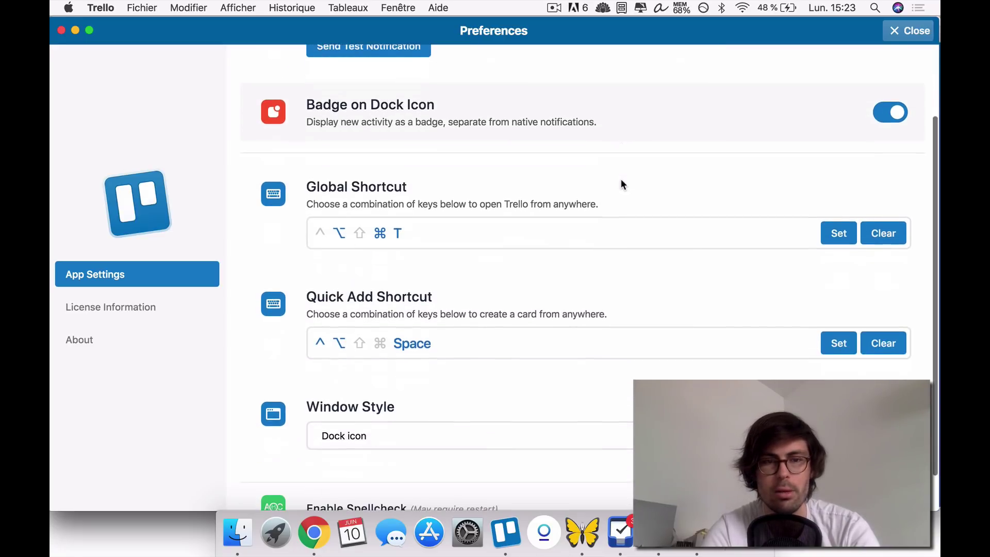
{"action": "scroll", "coordinate": [448, 298], "scroll_direction": "down", "scroll_amount": 3}
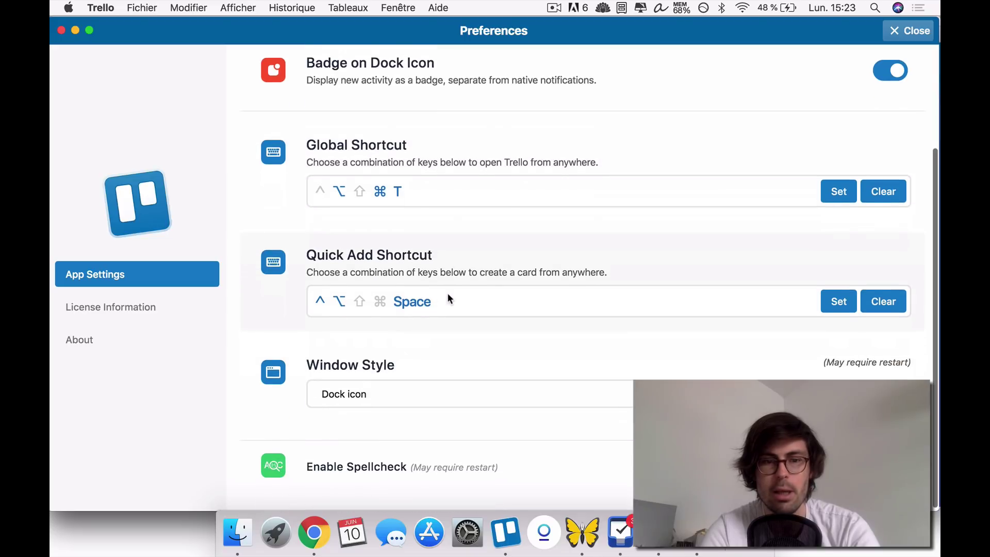
{"action": "scroll", "coordinate": [507, 268], "scroll_direction": "up", "scroll_amount": 10}
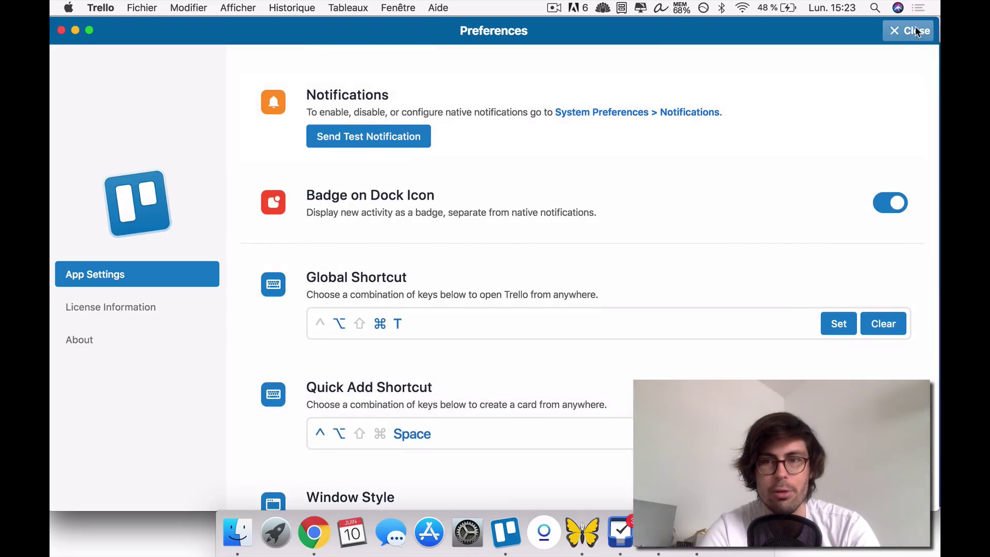
{"action": "left_click", "coordinate": [908, 35]}
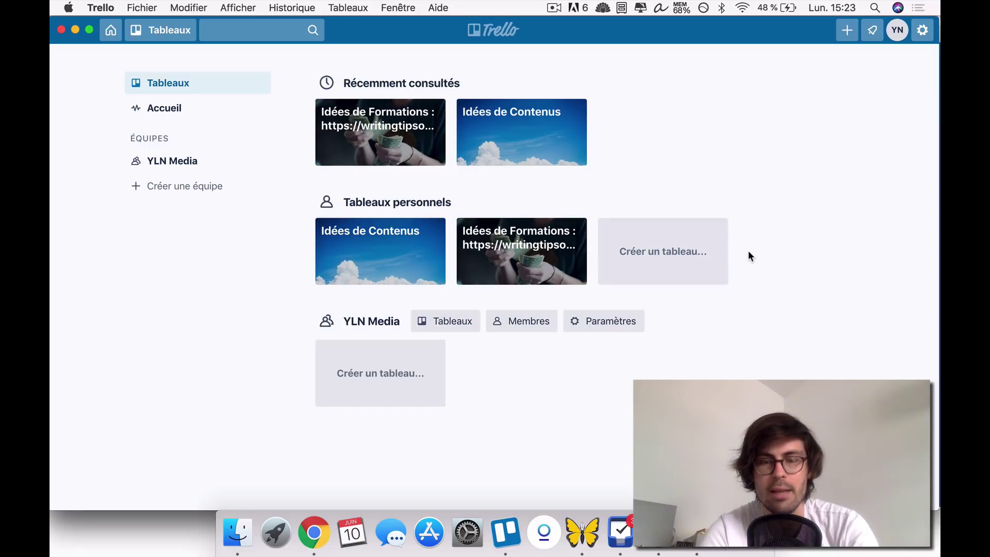
Start a new personal board titled DEMO and give it the plain red background.
{"action": "left_click", "coordinate": [689, 254]}
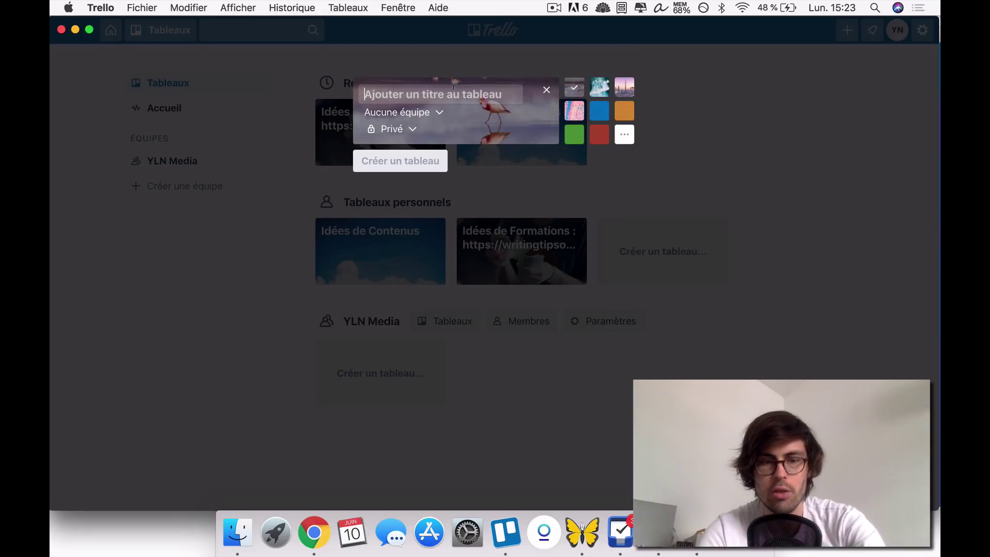
{"action": "type", "text": "DE"}
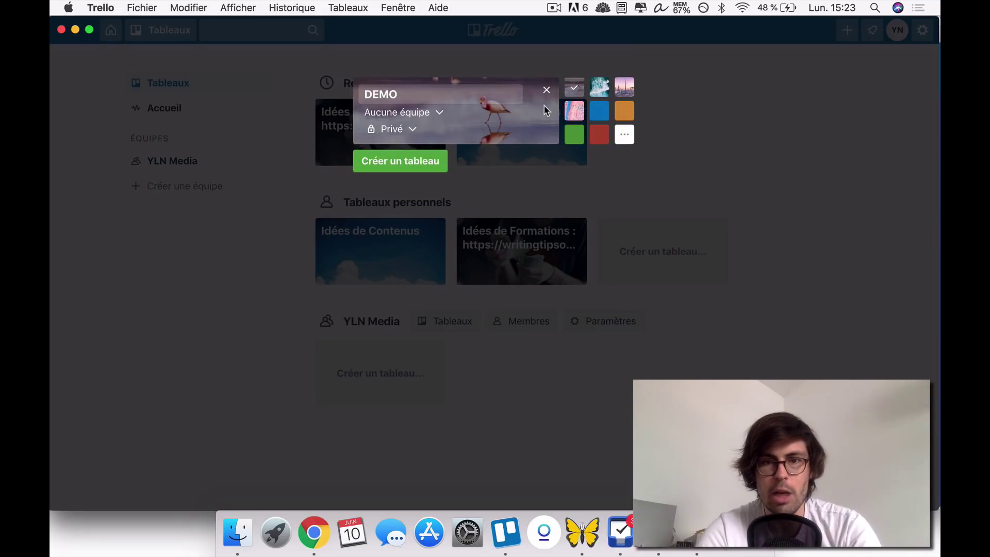
{"action": "type", "text": "MO"}
{"action": "left_click", "coordinate": [625, 138]}
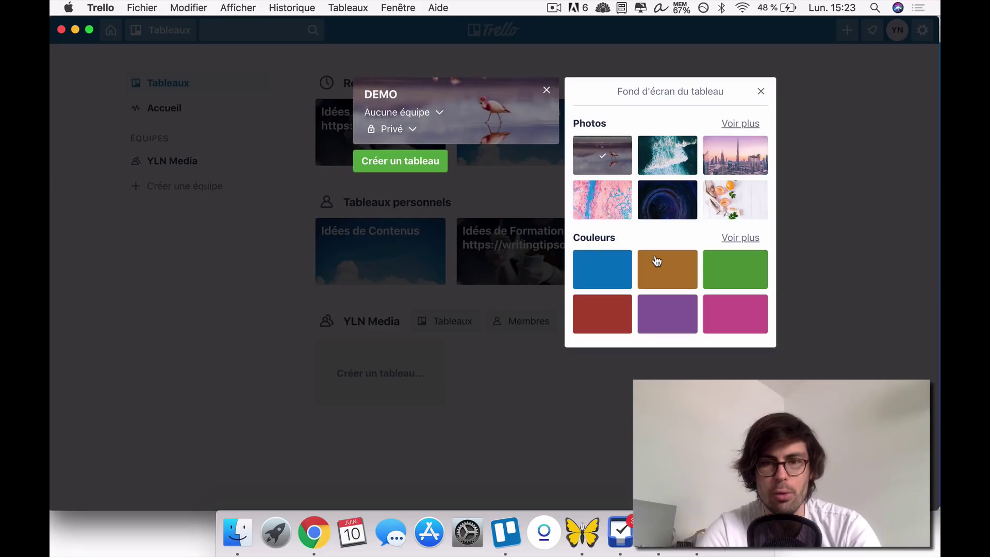
{"action": "left_click", "coordinate": [604, 321]}
Assign the DEMO board to the YLN Media team with Équipe visibility and create it.
{"action": "left_click", "coordinate": [427, 113]}
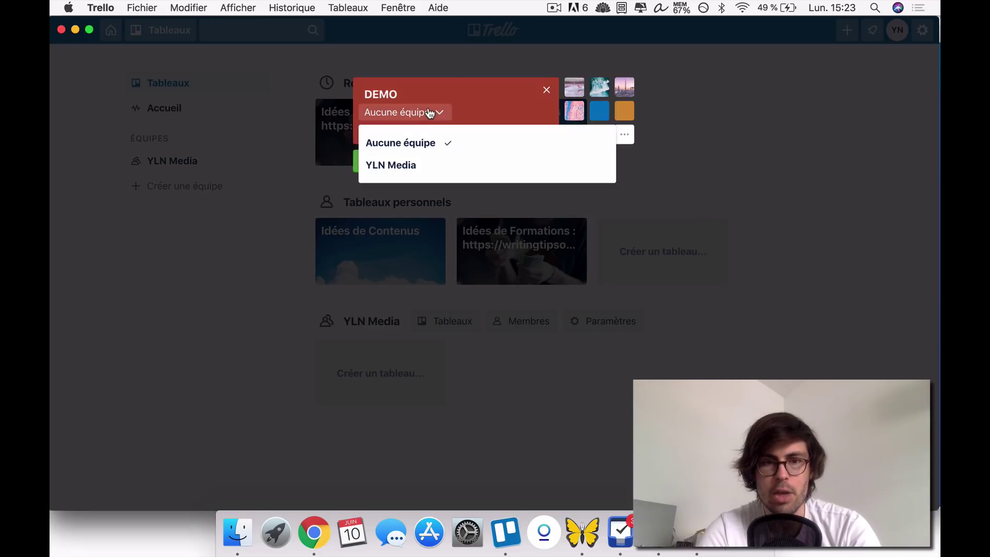
{"action": "left_click", "coordinate": [414, 174]}
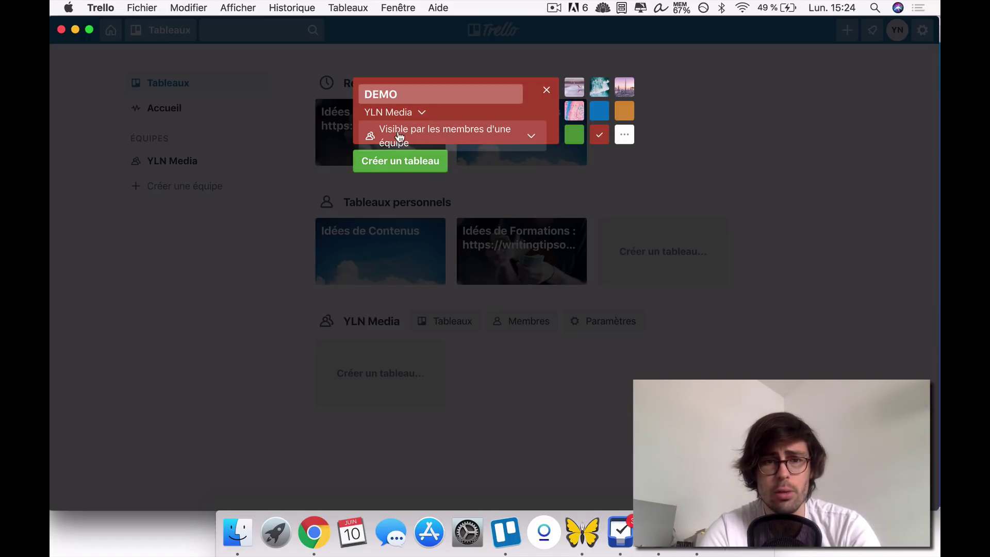
{"action": "left_click", "coordinate": [444, 140]}
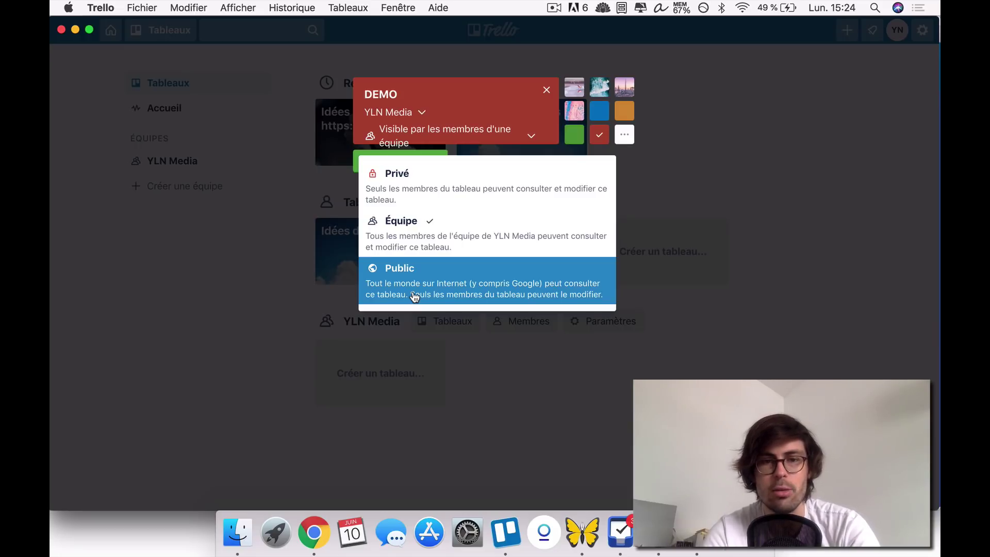
{"action": "left_click", "coordinate": [419, 232]}
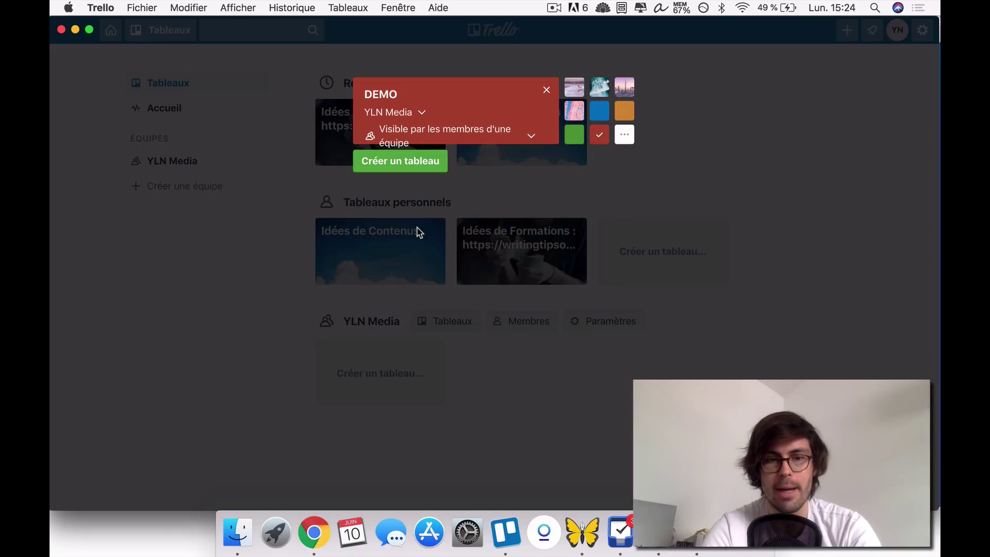
{"action": "left_click", "coordinate": [412, 168]}
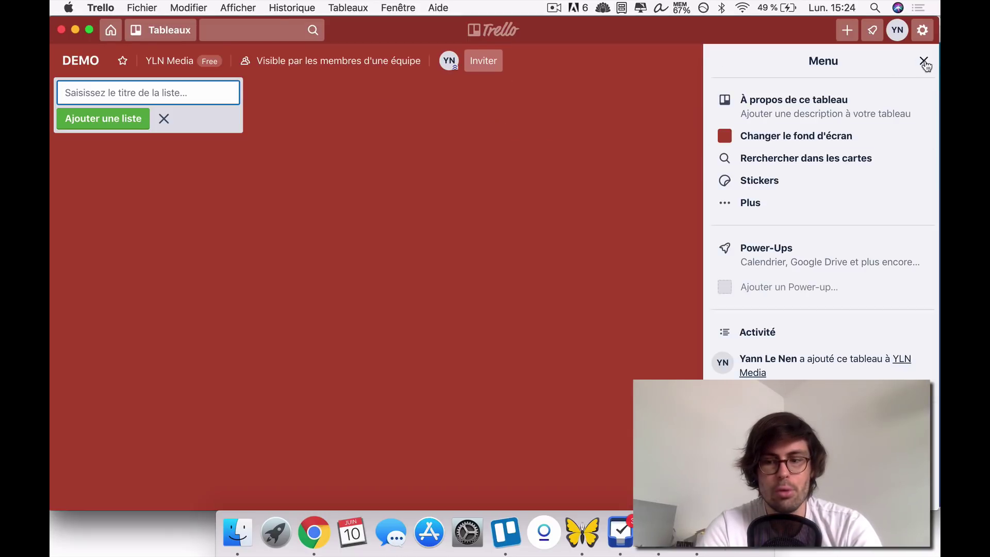
Hide the board menu and add a first list named IDEES EN VRAC.
{"action": "left_click", "coordinate": [925, 61]}
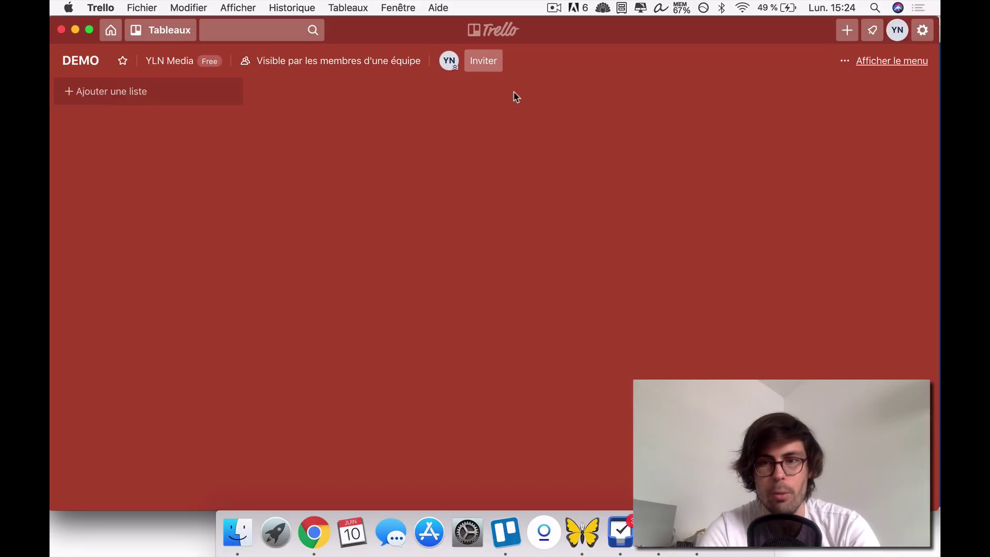
{"action": "left_click", "coordinate": [105, 98]}
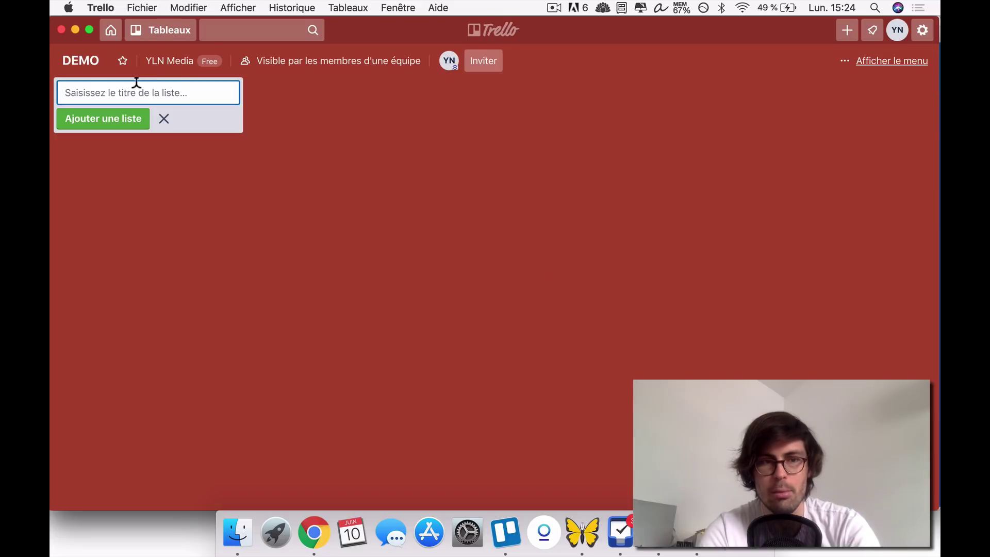
{"action": "type", "text": "I"}
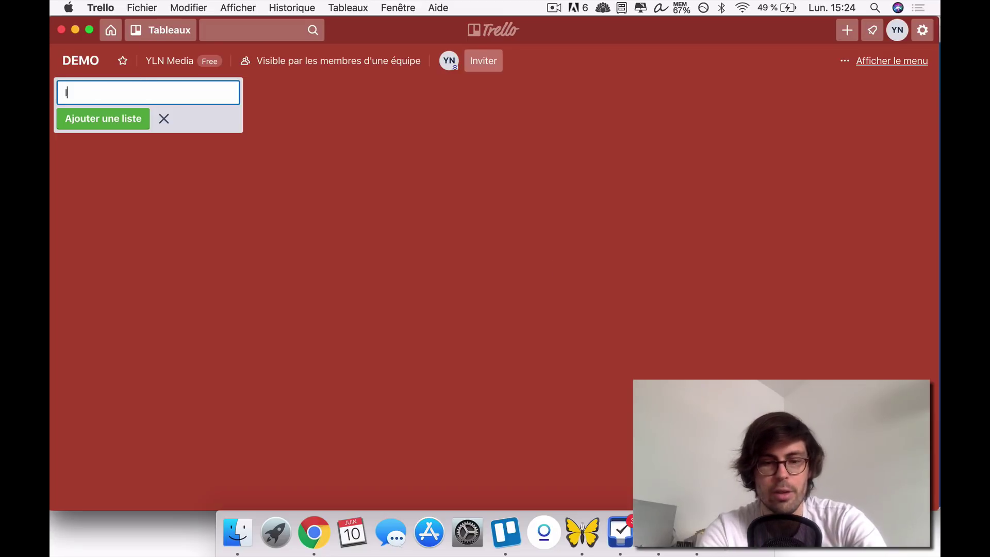
{"action": "type", "text": "DEES EN VRAC"}
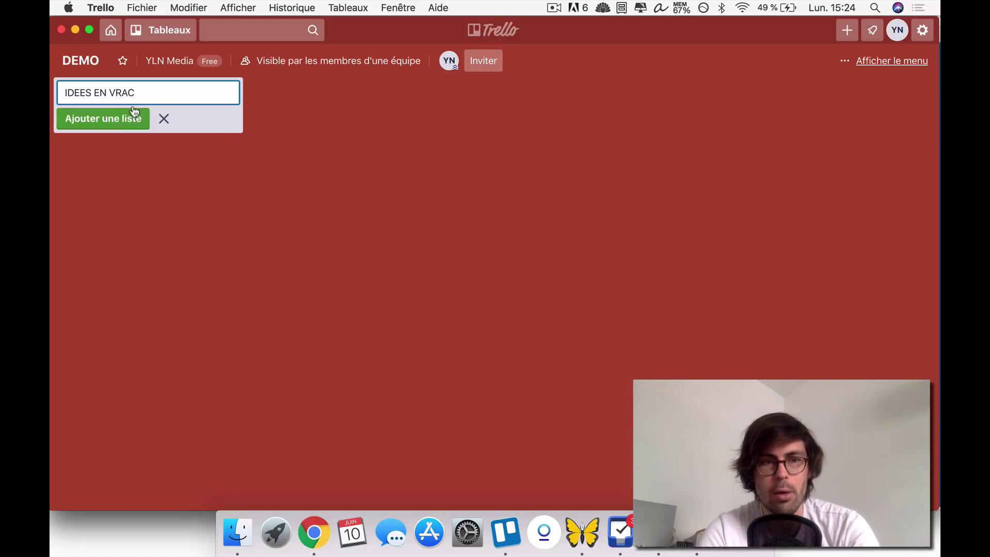
{"action": "left_click", "coordinate": [98, 126]}
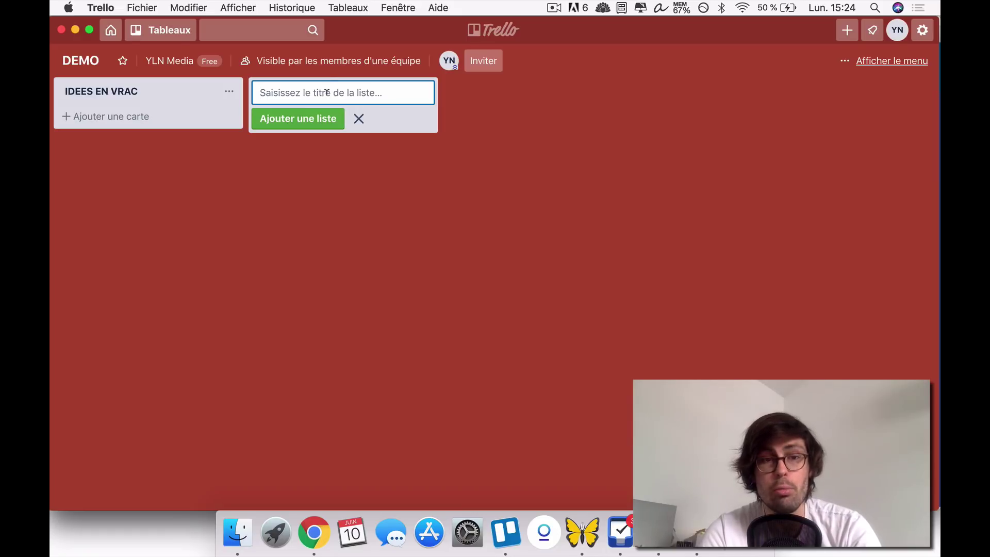
Add two more lists named A PUBLIER and PUBLIÉ, and close the list entry form.
{"action": "type", "text": "A"}
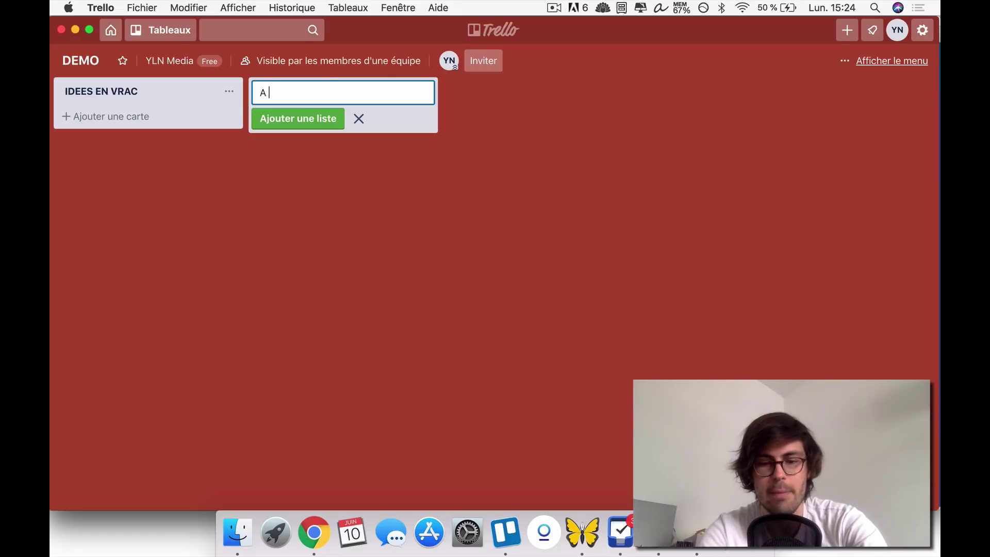
{"action": "type", "text": " PUBLIER"}
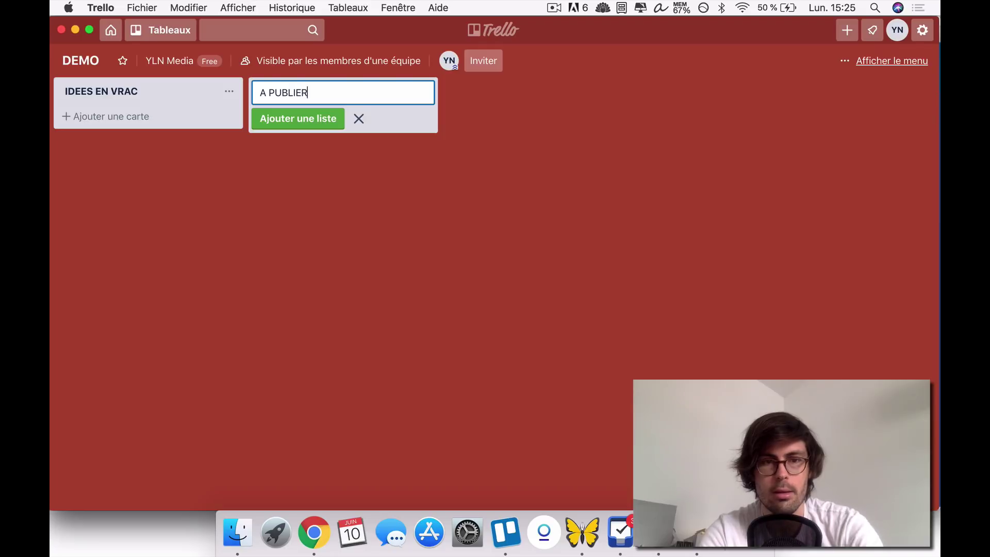
{"action": "key", "text": "Return"}
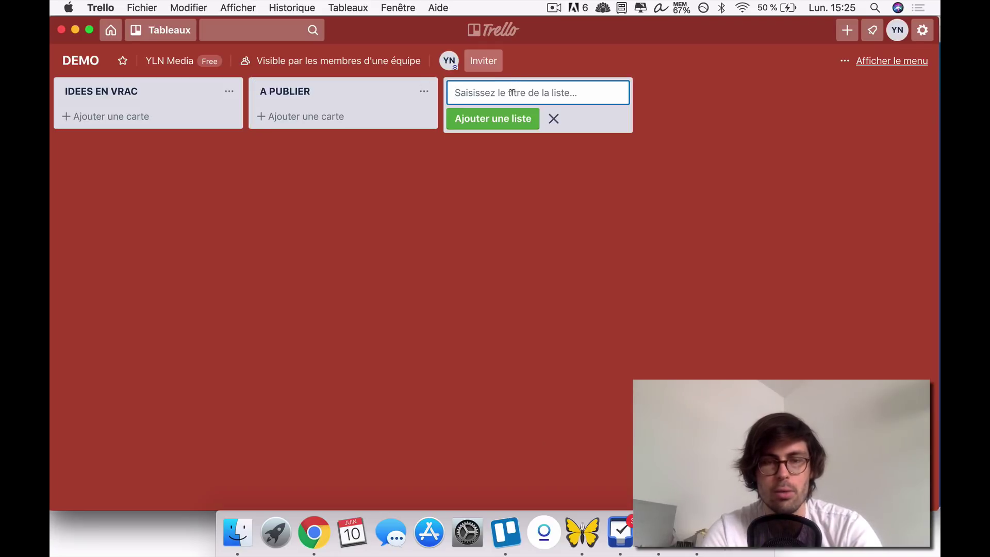
{"action": "type", "text": "P"}
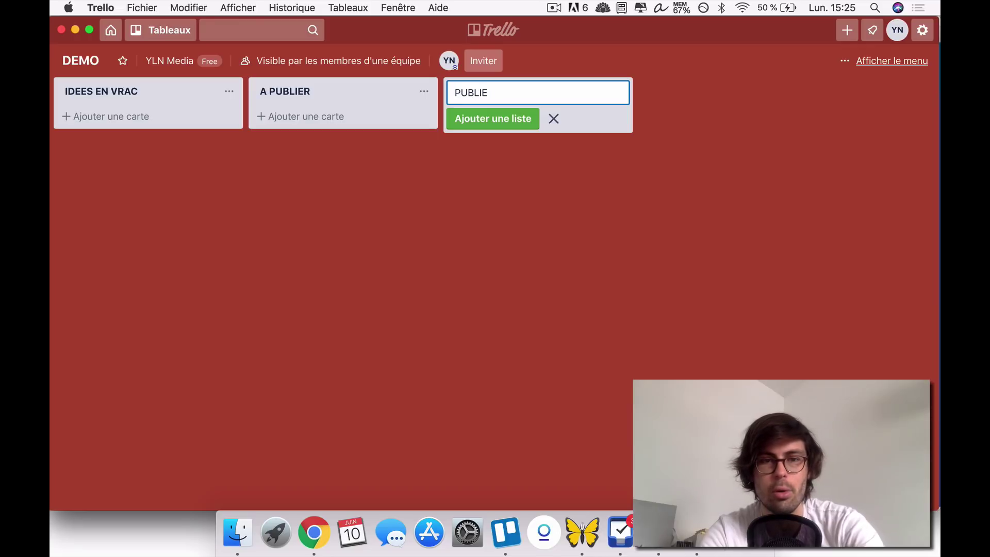
{"action": "type", "text": "UBLIE"}
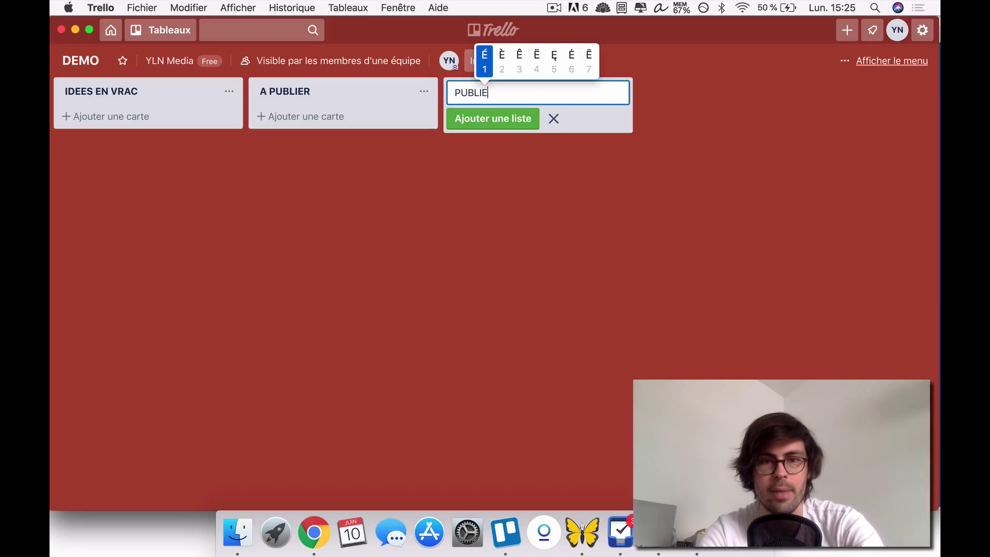
{"action": "type", "text": "2"}
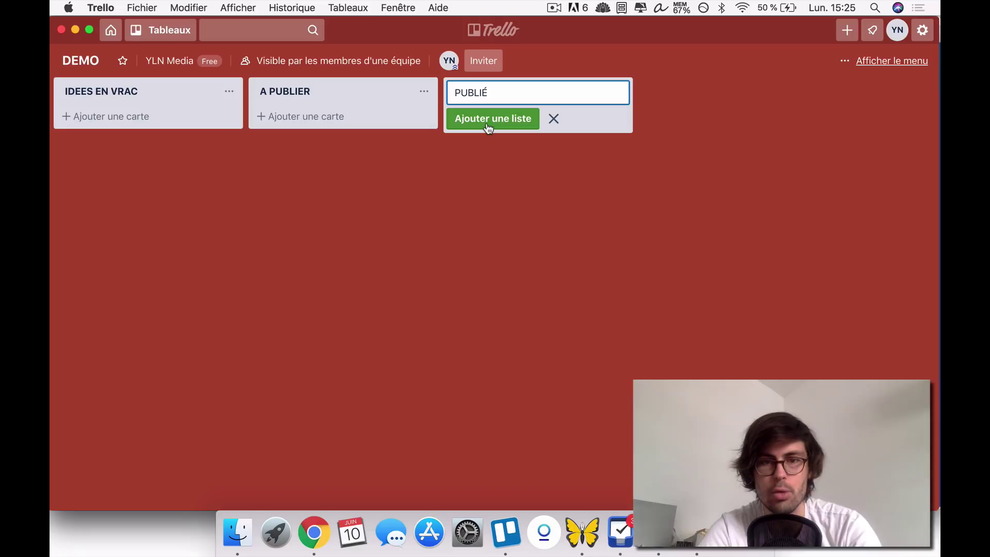
{"action": "key", "text": "Return"}
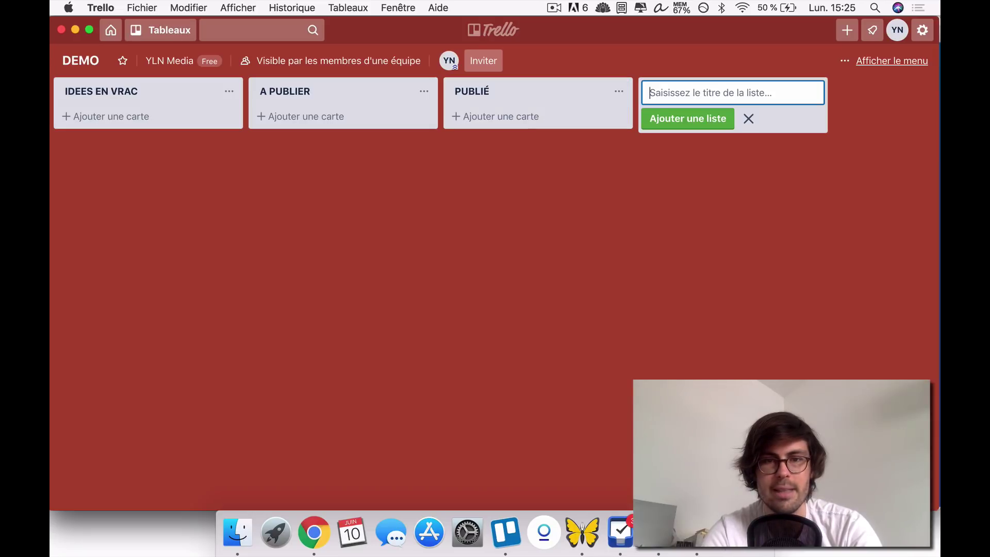
{"action": "left_click", "coordinate": [749, 119]}
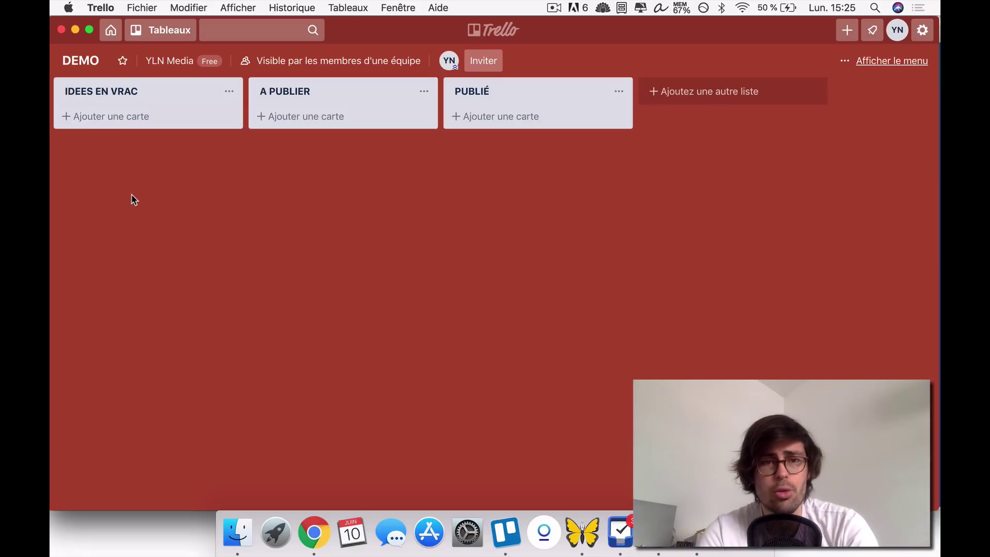
Add the cards Top 10, Les 5 erreurs and Comment blabla to the IDEES EN VRAC list.
{"action": "left_click", "coordinate": [105, 122]}
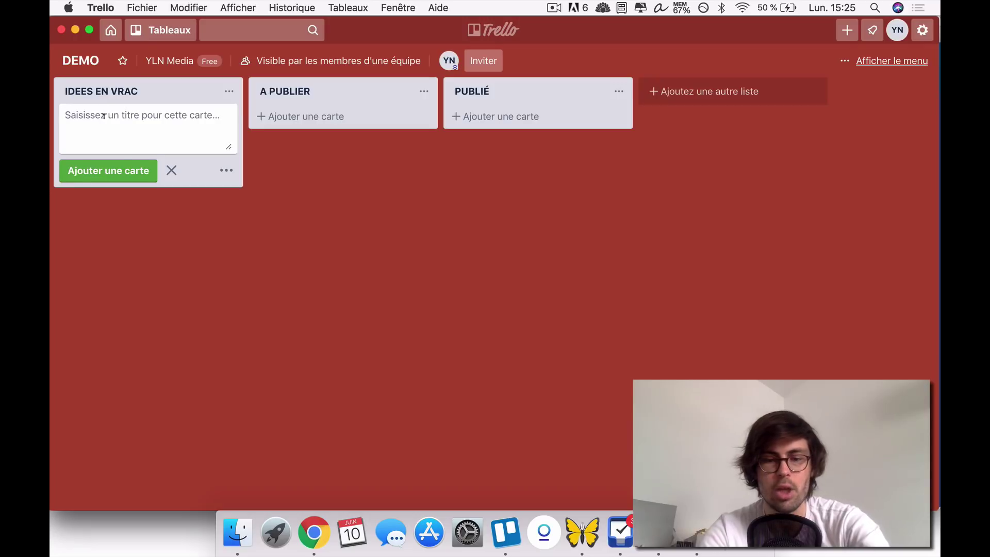
{"action": "type", "text": "Top 10"}
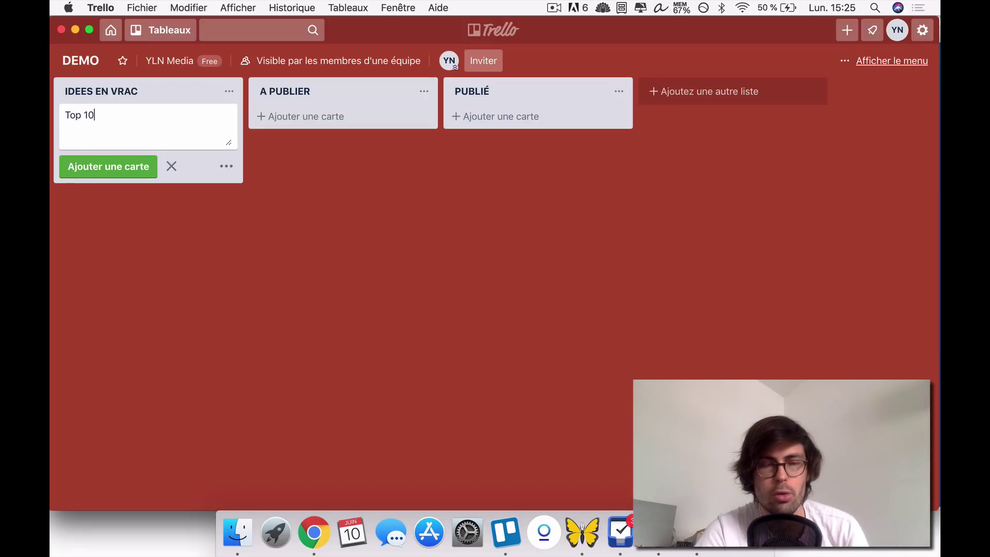
{"action": "left_click", "coordinate": [94, 173]}
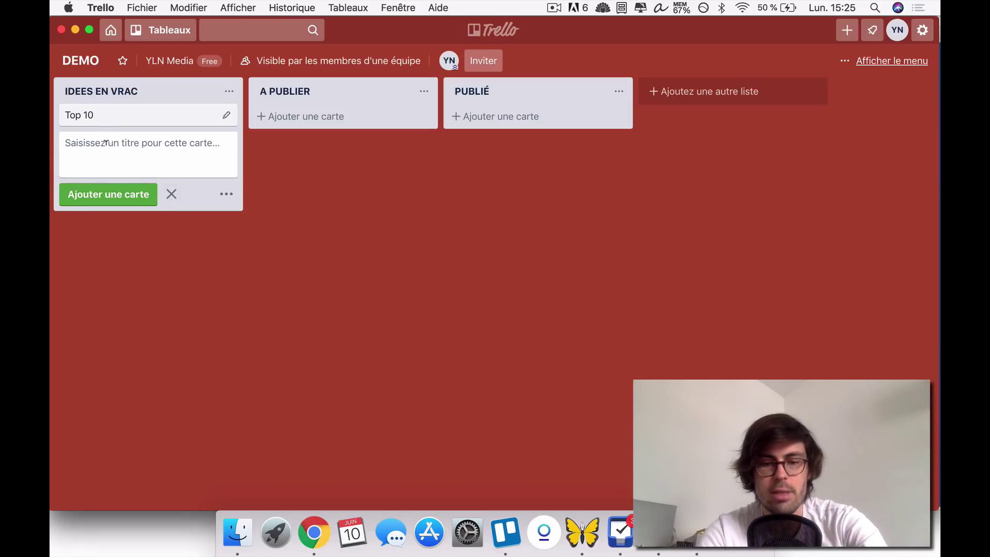
{"action": "type", "text": "Le"}
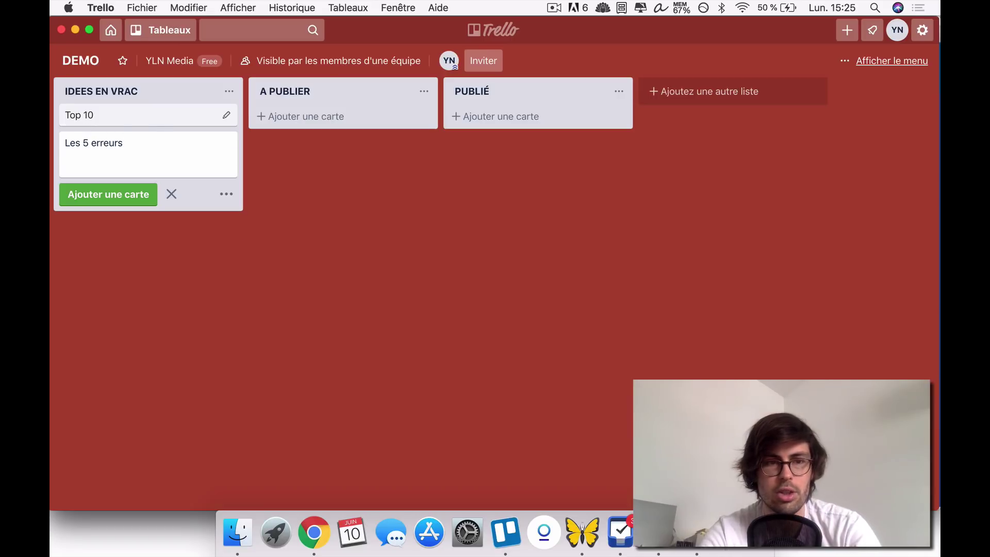
{"action": "type", "text": "s 5 erreurs"}
{"action": "key", "text": "Return"}
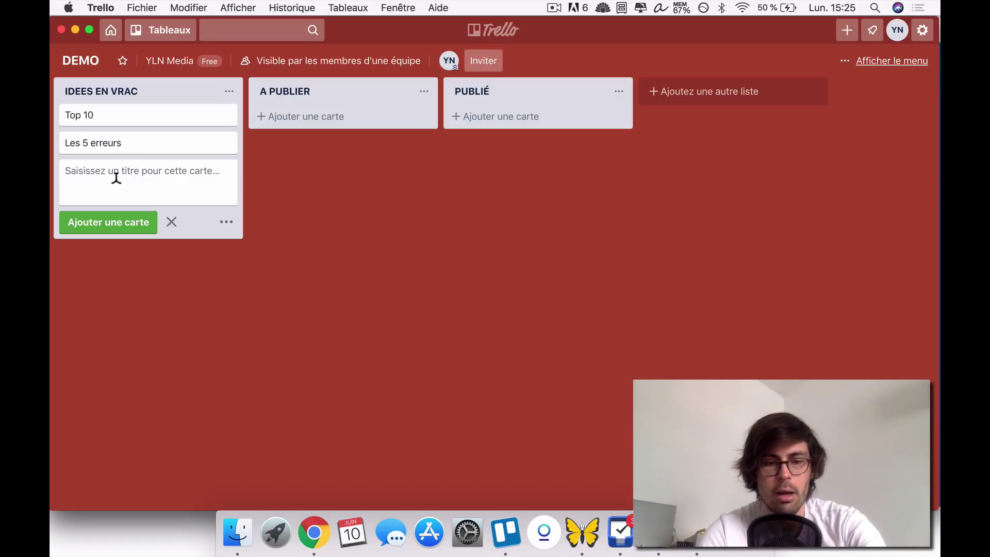
{"action": "type", "text": "Comment blabla"}
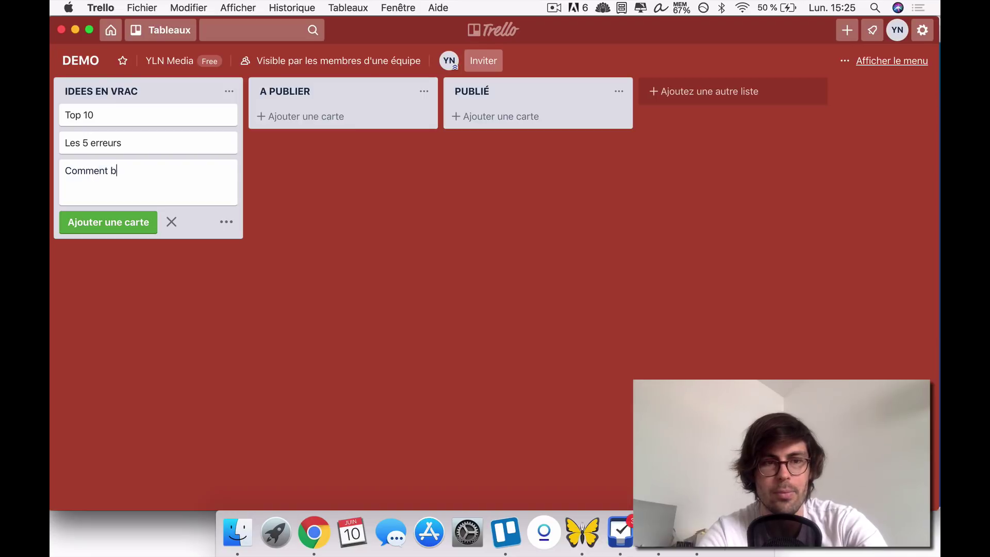
{"action": "left_click", "coordinate": [95, 223]}
{"action": "left_click", "coordinate": [349, 301]}
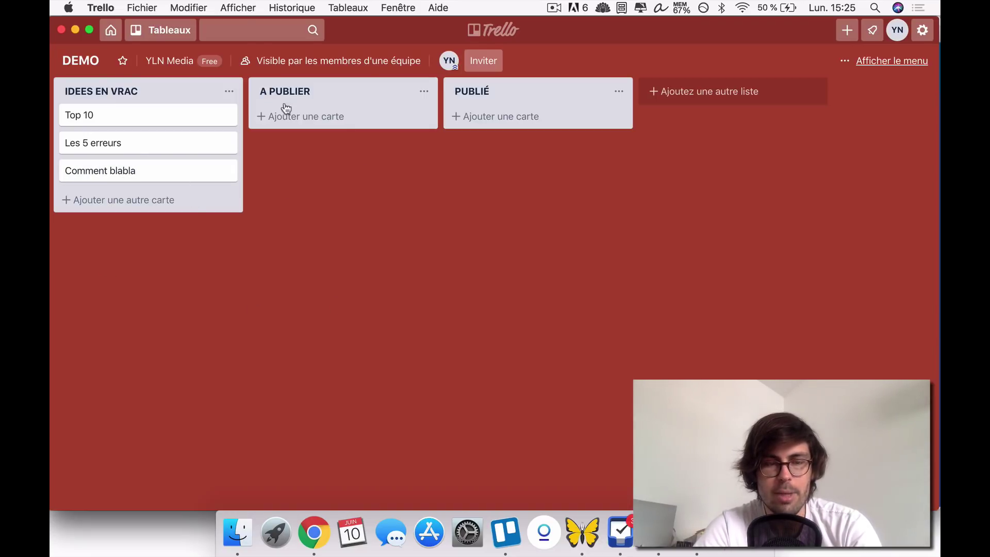
Move the Top 10 card to A PUBLIER, on to PUBLIÉ, and back to the first place in IDEES EN VRAC.
{"action": "left_click_drag", "start_coordinate": [131, 122], "coordinate": [314, 126]}
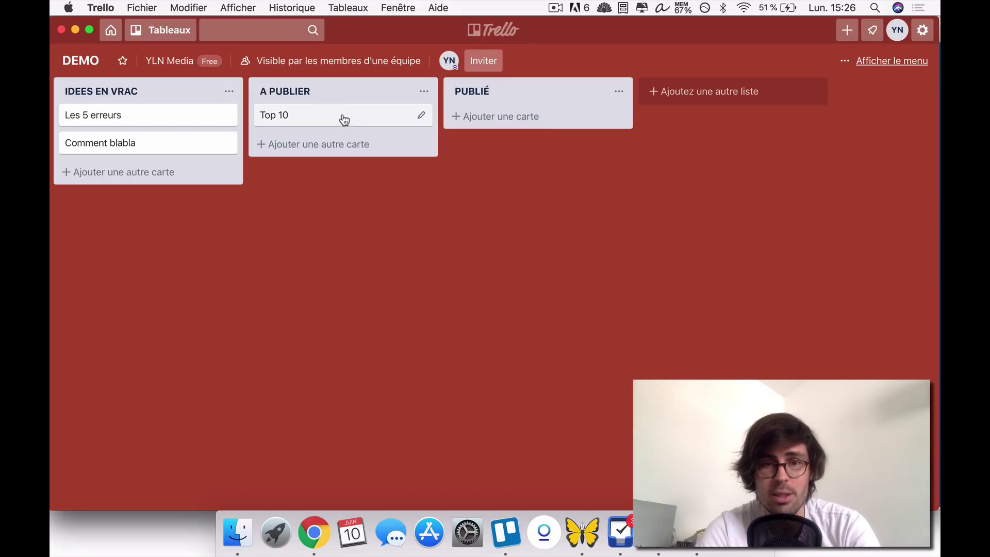
{"action": "left_click_drag", "start_coordinate": [320, 121], "coordinate": [495, 128]}
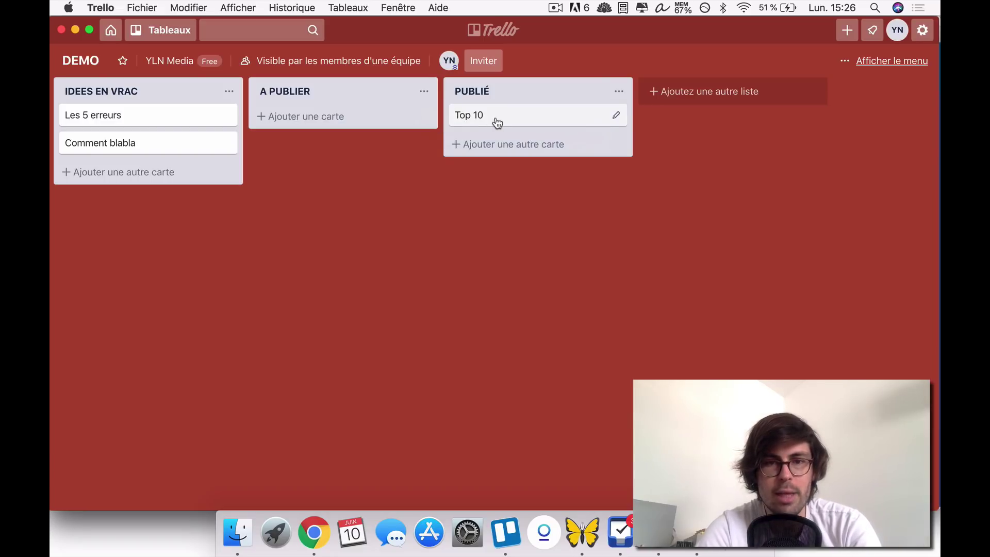
{"action": "left_click_drag", "start_coordinate": [496, 123], "coordinate": [137, 121]}
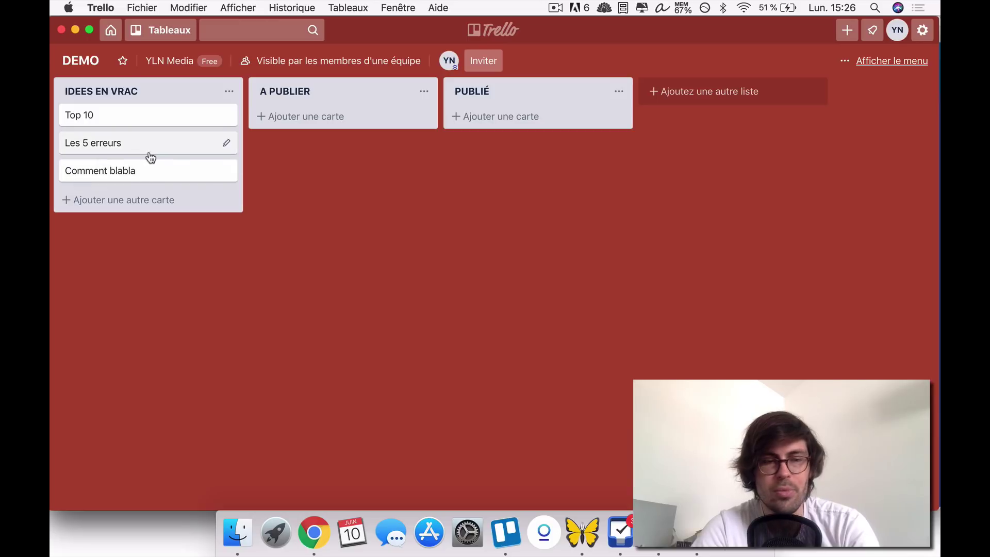
Open the Top 10 card and look at the board and team members it can be assigned to, without assigning anyone.
{"action": "left_click", "coordinate": [121, 122]}
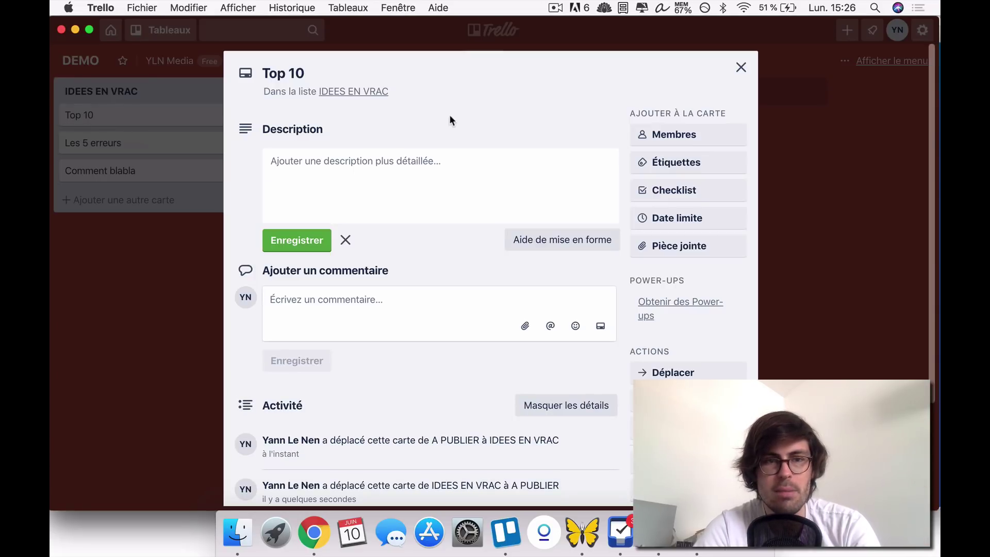
{"action": "left_click", "coordinate": [696, 135]}
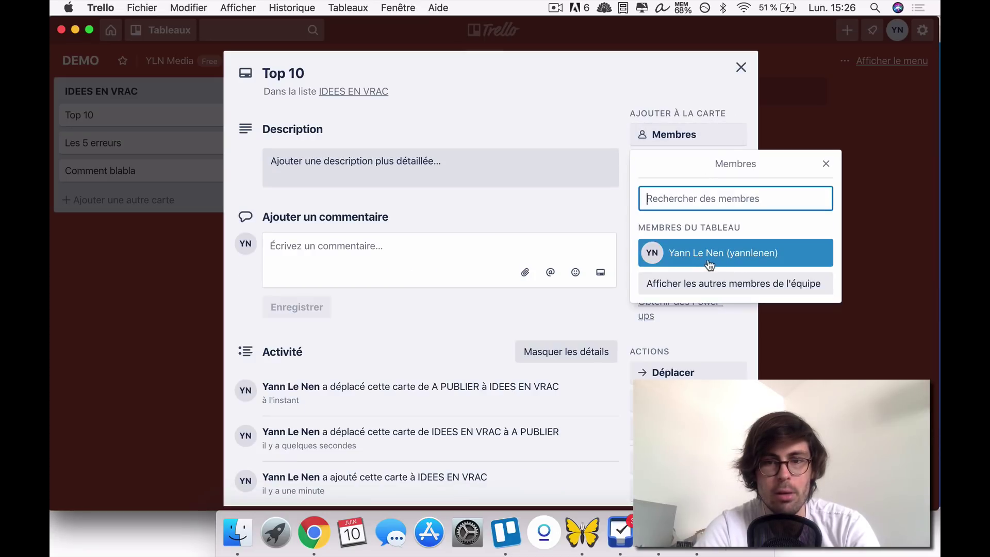
{"action": "left_click", "coordinate": [690, 287]}
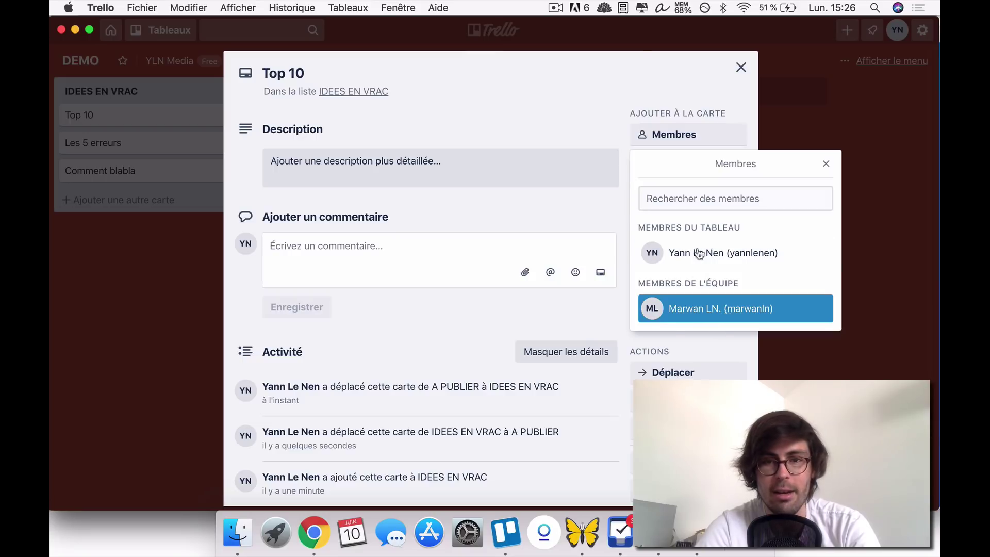
{"action": "left_click", "coordinate": [644, 63]}
{"action": "left_click", "coordinate": [826, 164]}
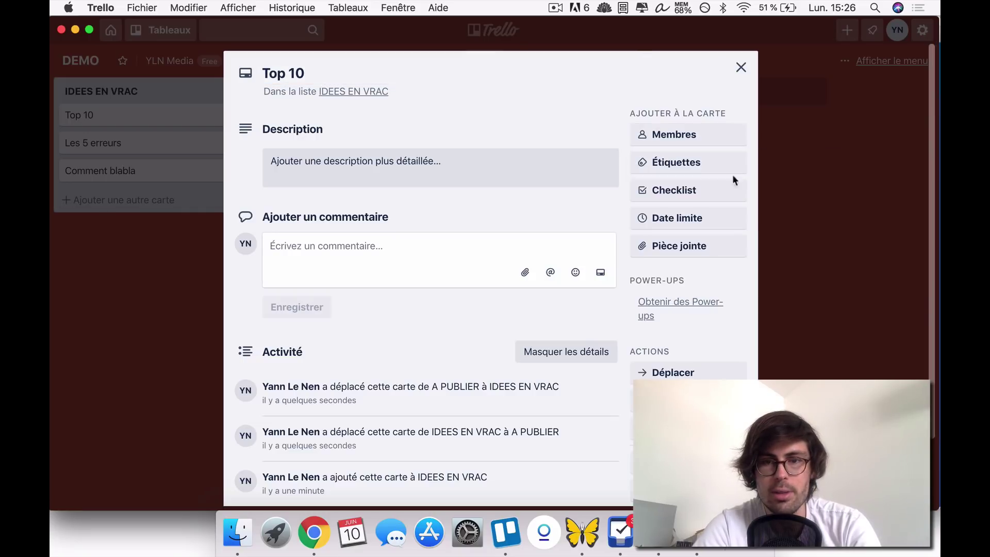
Put the red label on the Top 10 card, name it URGENT, and reopen the card after viewing it on the board.
{"action": "left_click", "coordinate": [679, 173]}
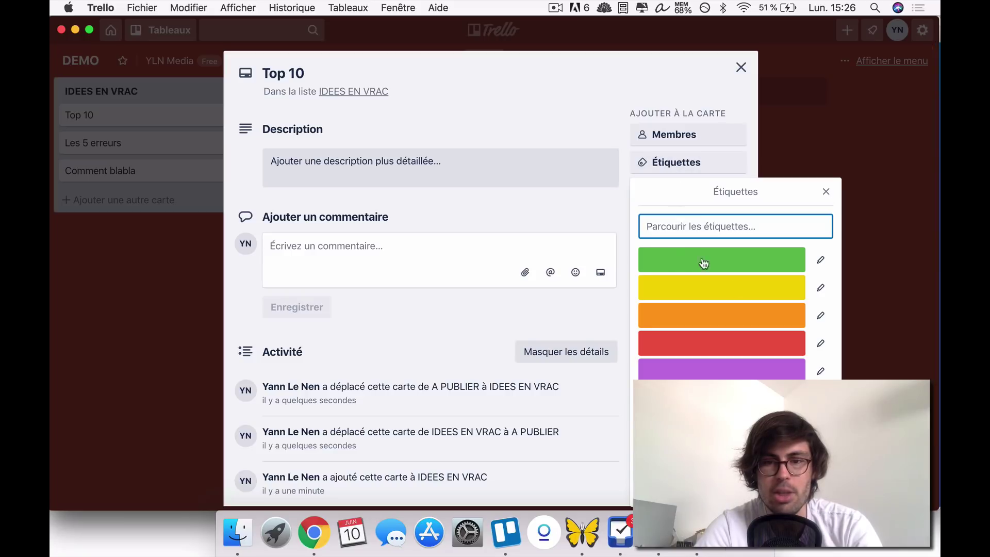
{"action": "left_click", "coordinate": [718, 346]}
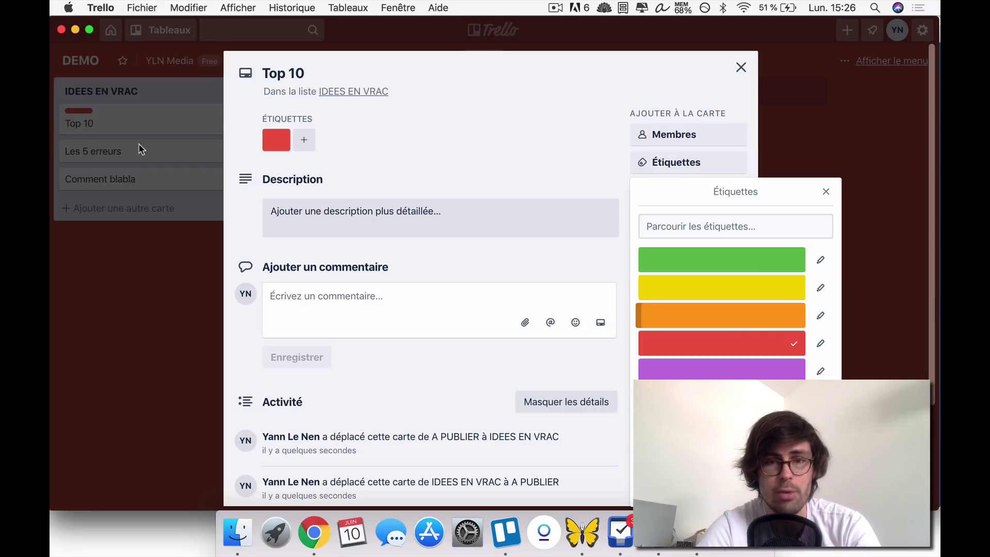
{"action": "left_click", "coordinate": [820, 343]}
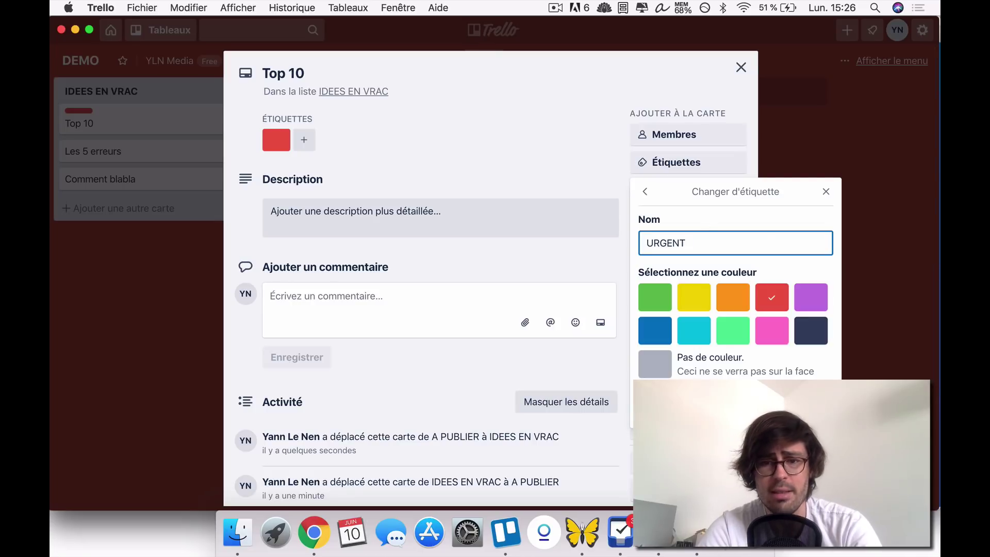
{"action": "key", "text": "Return"}
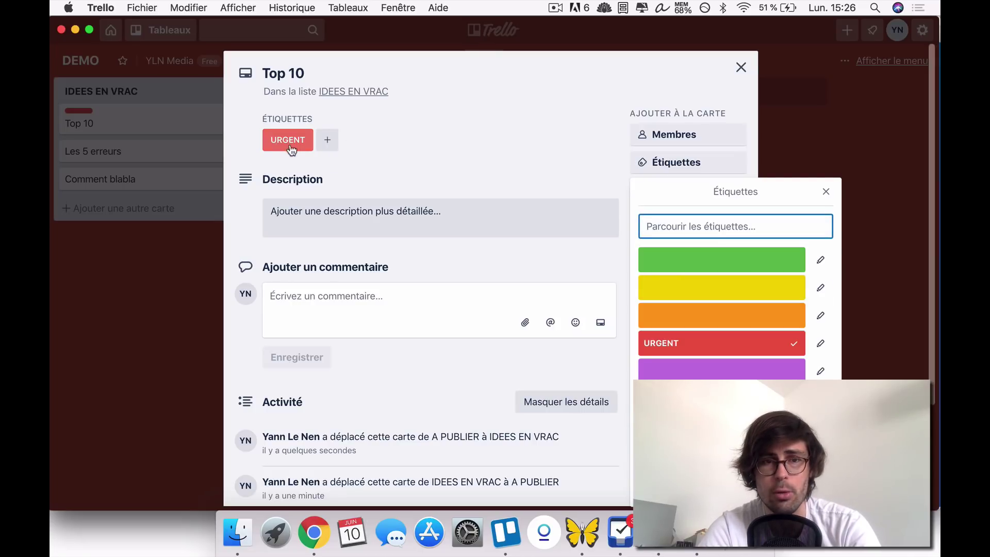
{"action": "left_click", "coordinate": [741, 67]}
{"action": "left_click", "coordinate": [741, 67]}
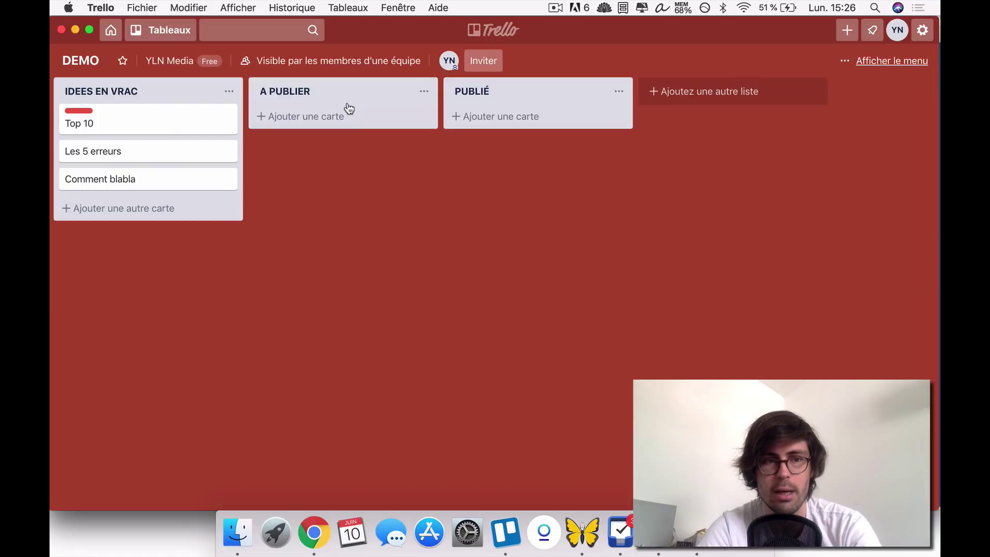
{"action": "left_click", "coordinate": [119, 122]}
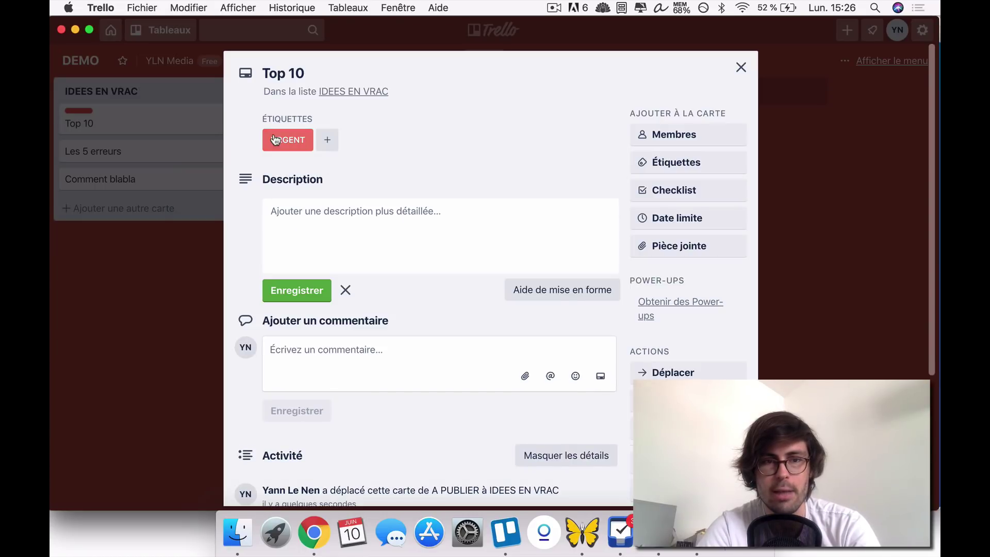
Add the green label to the Top 10 card alongside URGENT and look over the list of available labels.
{"action": "left_click", "coordinate": [686, 165]}
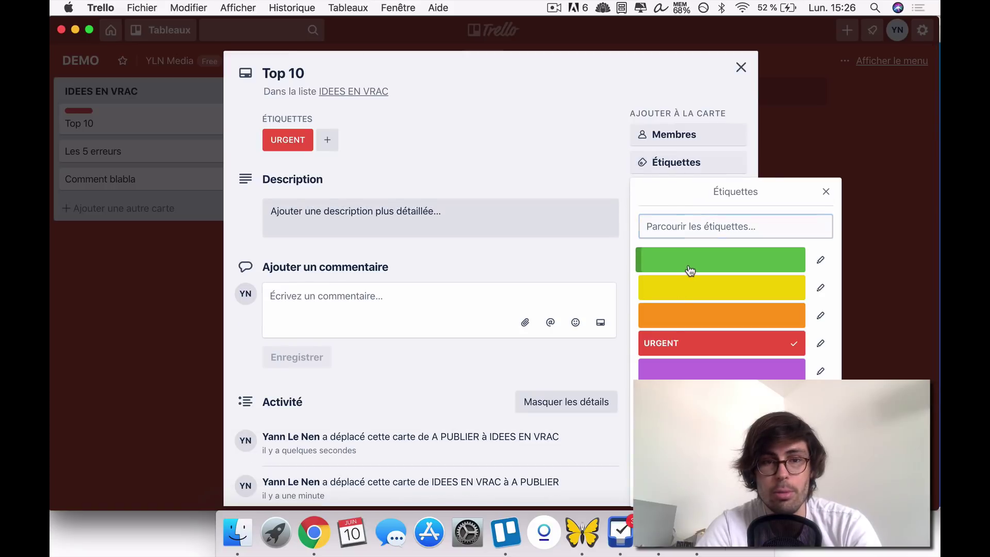
{"action": "left_click", "coordinate": [690, 267]}
{"action": "left_click", "coordinate": [517, 143]}
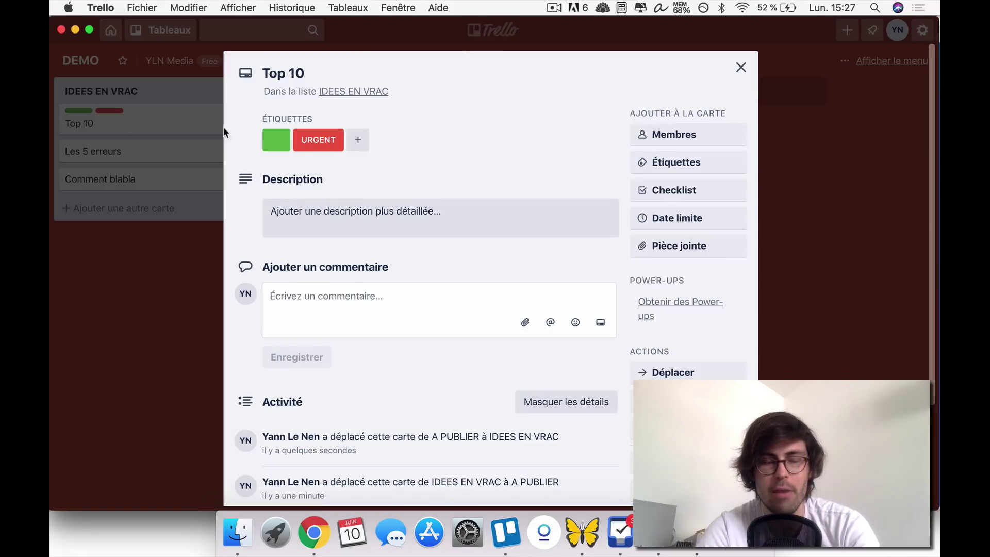
{"action": "left_click", "coordinate": [319, 144]}
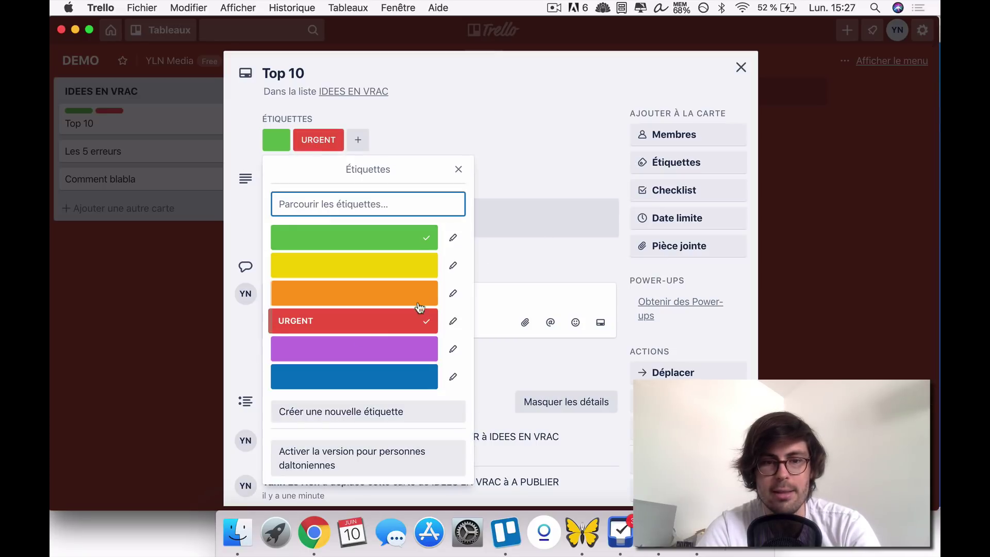
{"action": "left_click", "coordinate": [458, 169]}
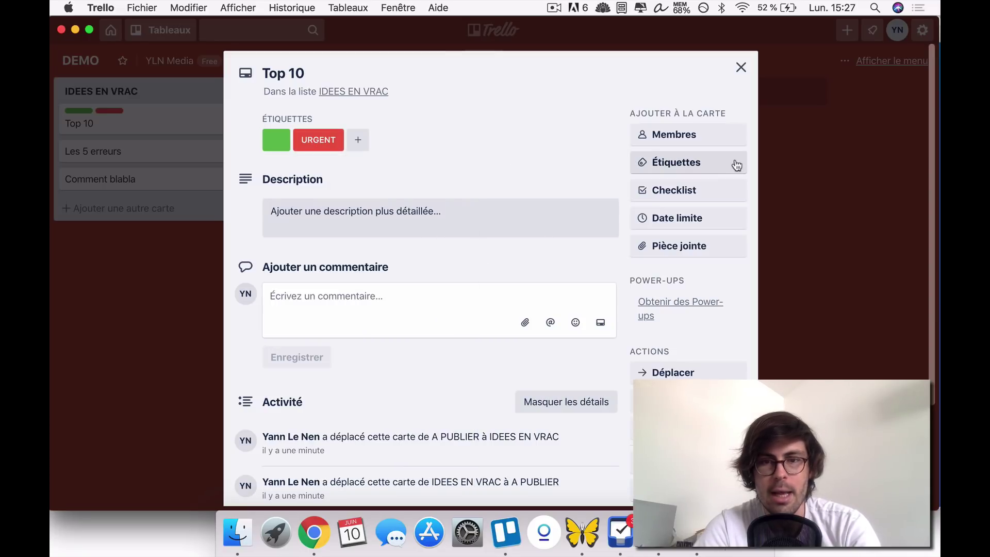
Remove the green label from the Top 10 card, keeping only URGENT.
{"action": "left_click", "coordinate": [686, 190]}
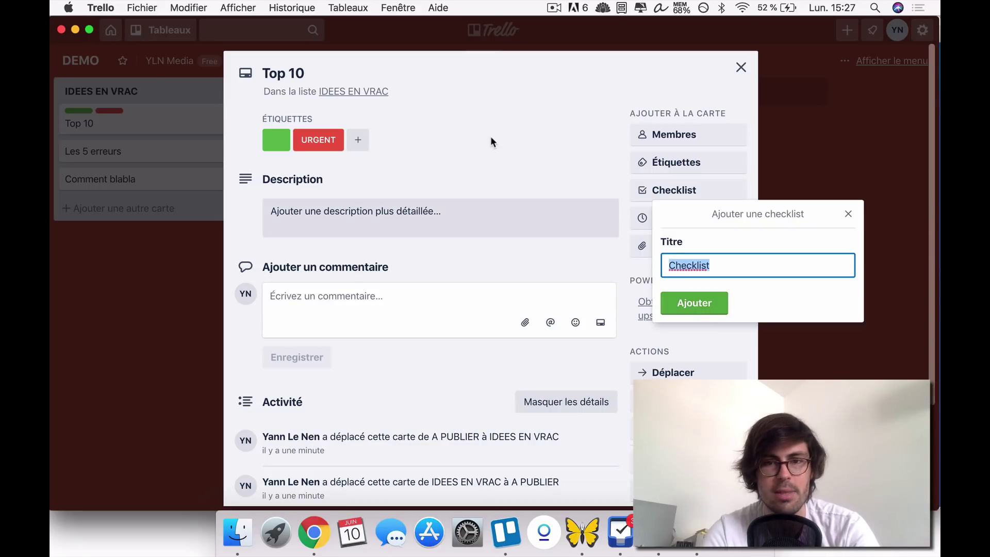
{"action": "left_click", "coordinate": [279, 145]}
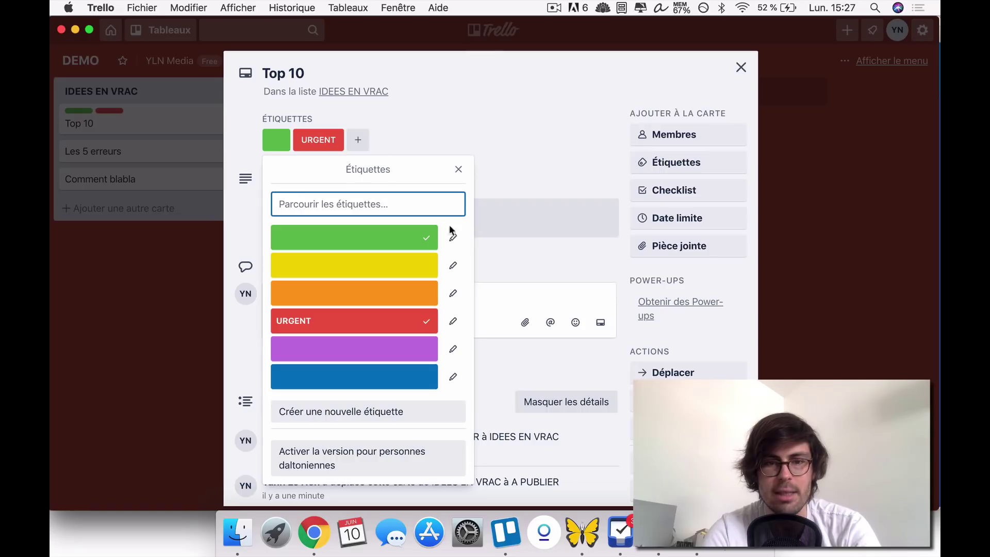
{"action": "left_click", "coordinate": [431, 242]}
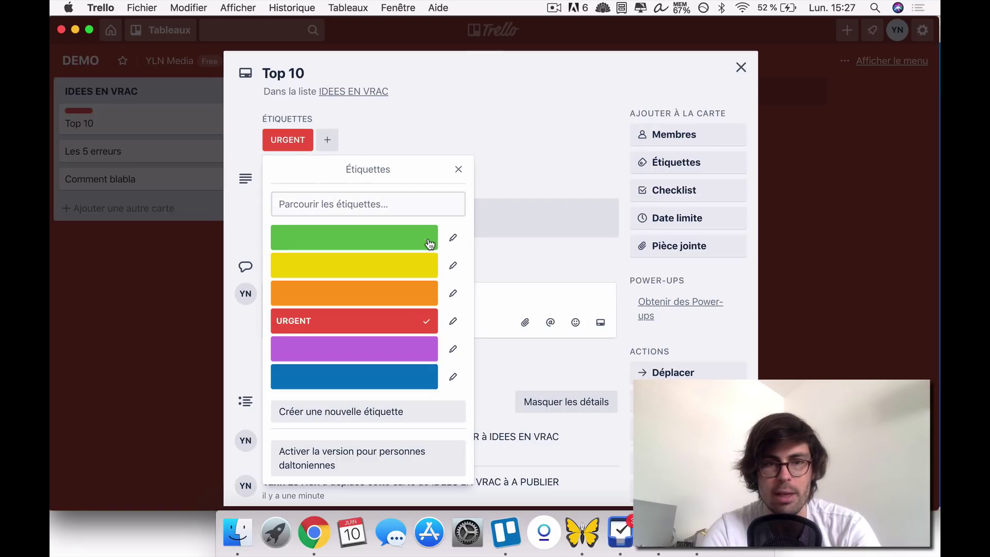
{"action": "left_click", "coordinate": [458, 169]}
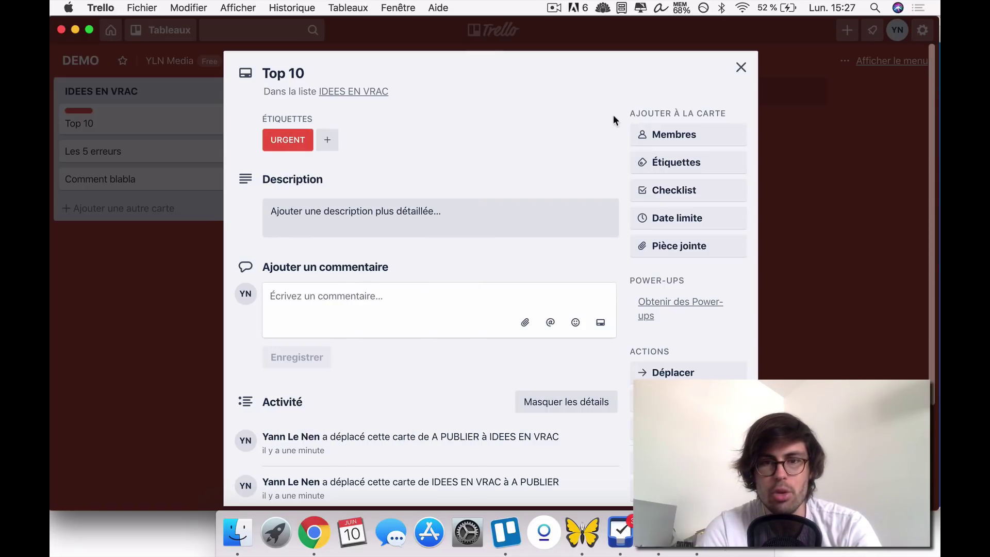
Add a checklist titled Checklist to the Top 10 card with the items Faire 1, Faire 2, 3 and 4.
{"action": "left_click", "coordinate": [675, 192]}
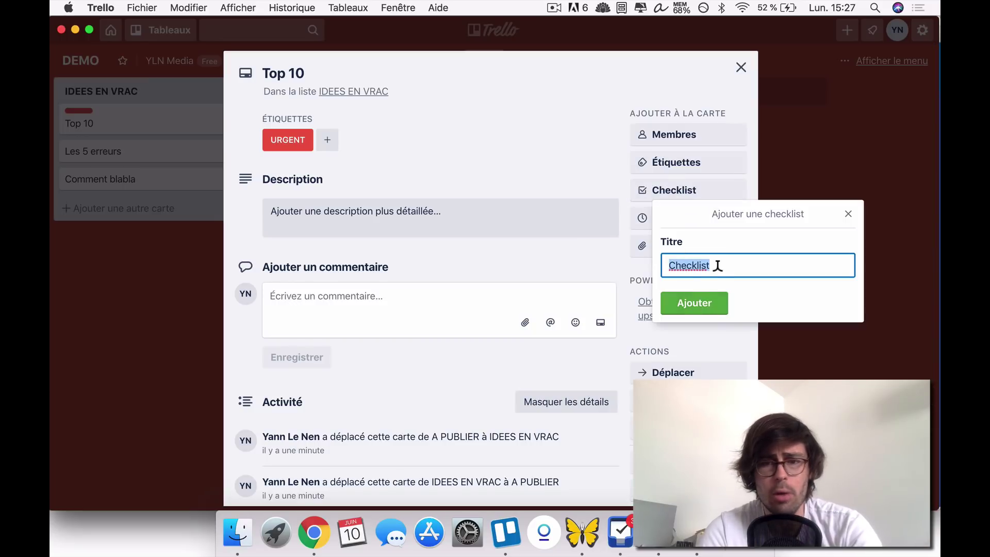
{"action": "left_click", "coordinate": [696, 311]}
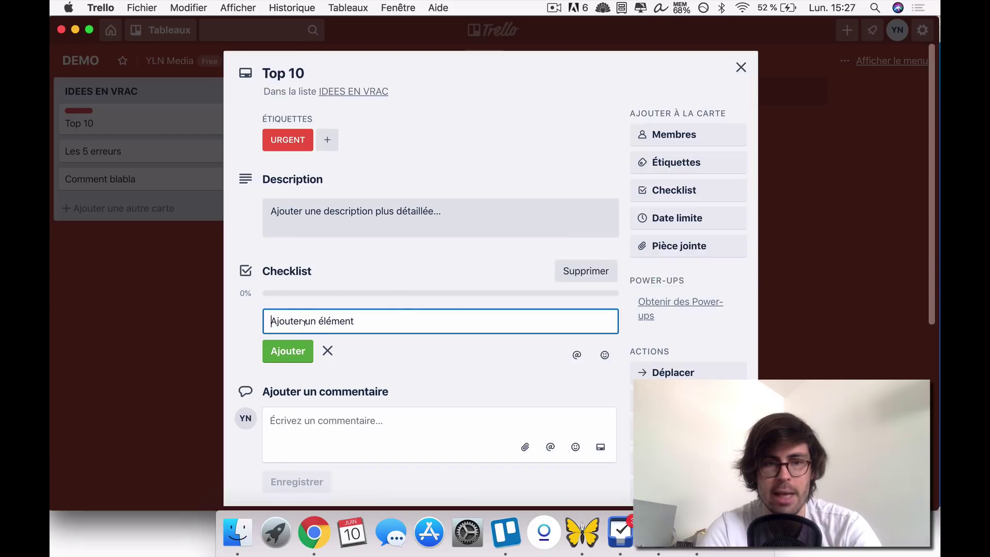
{"action": "type", "text": "Faire"}
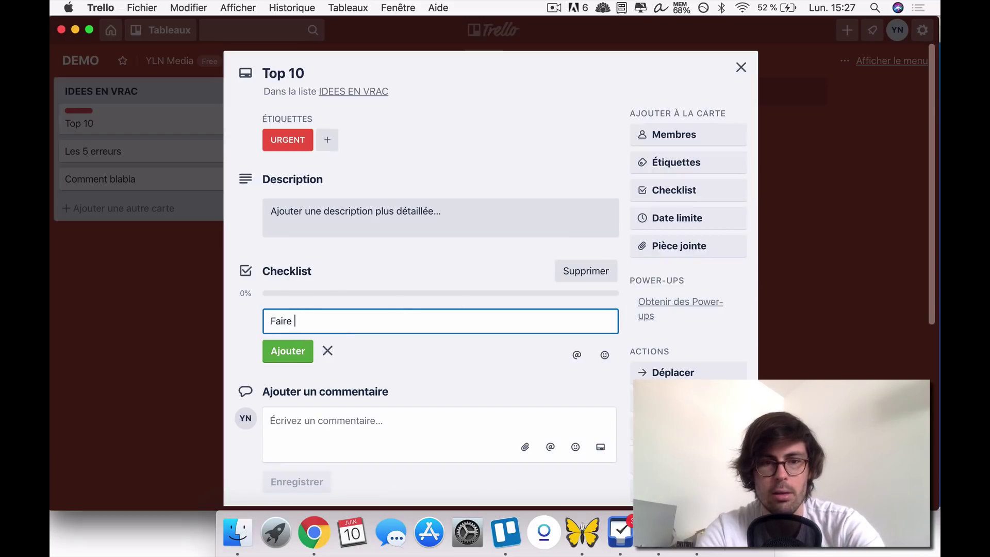
{"action": "type", "text": " 1"}
{"action": "left_click", "coordinate": [277, 352]}
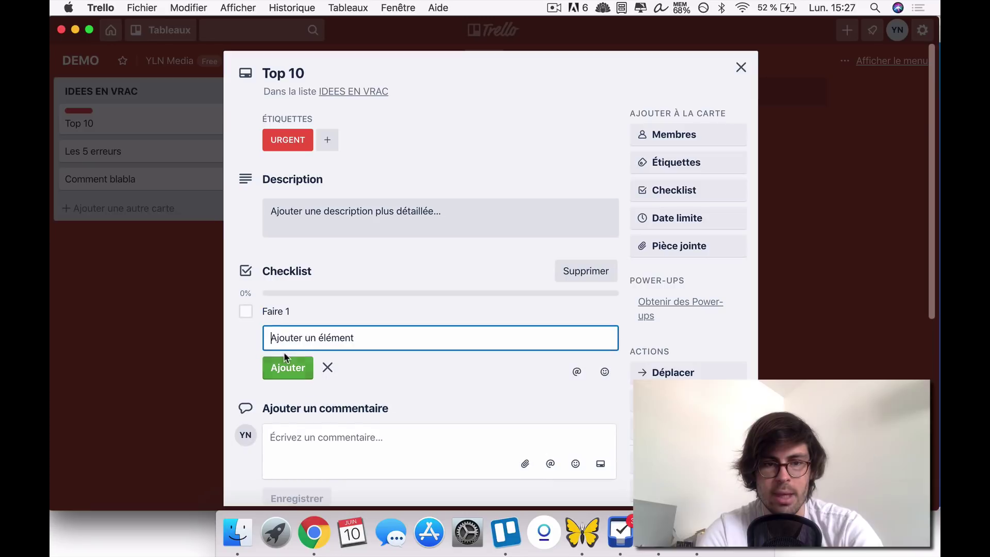
{"action": "type", "text": "Faire"}
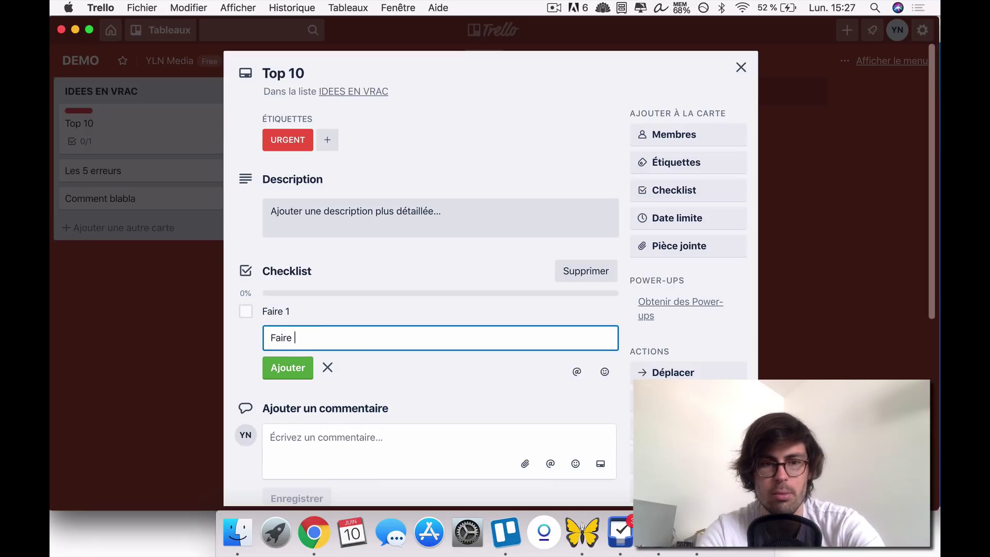
{"action": "type", "text": " 2"}
{"action": "key", "text": "Return"}
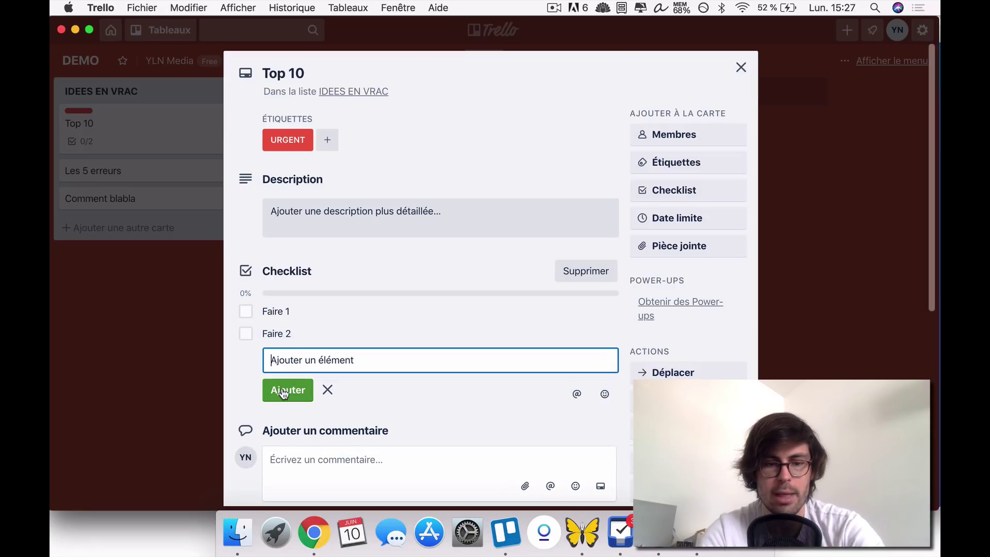
{"action": "type", "text": "3"}
{"action": "key", "text": "Return"}
{"action": "type", "text": "4"}
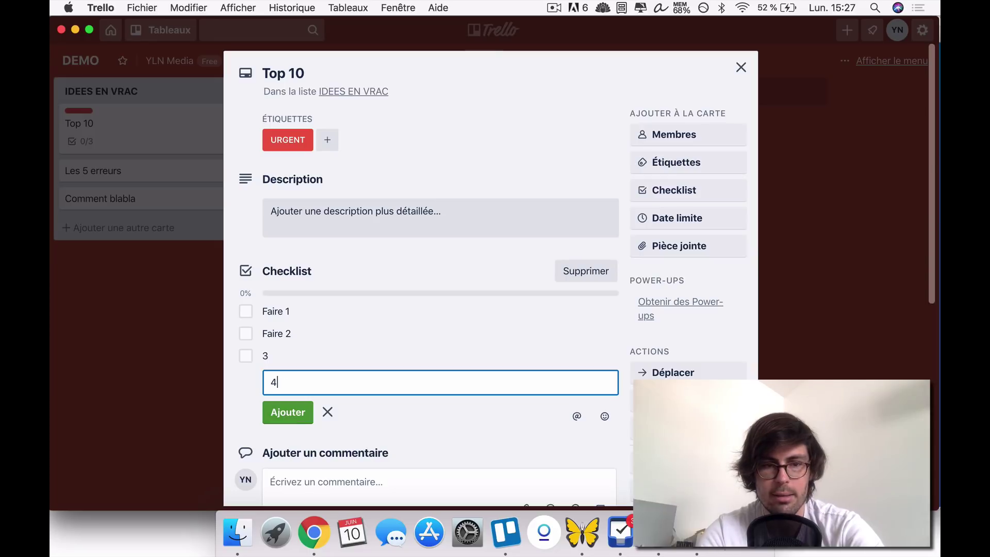
{"action": "key", "text": "Return"}
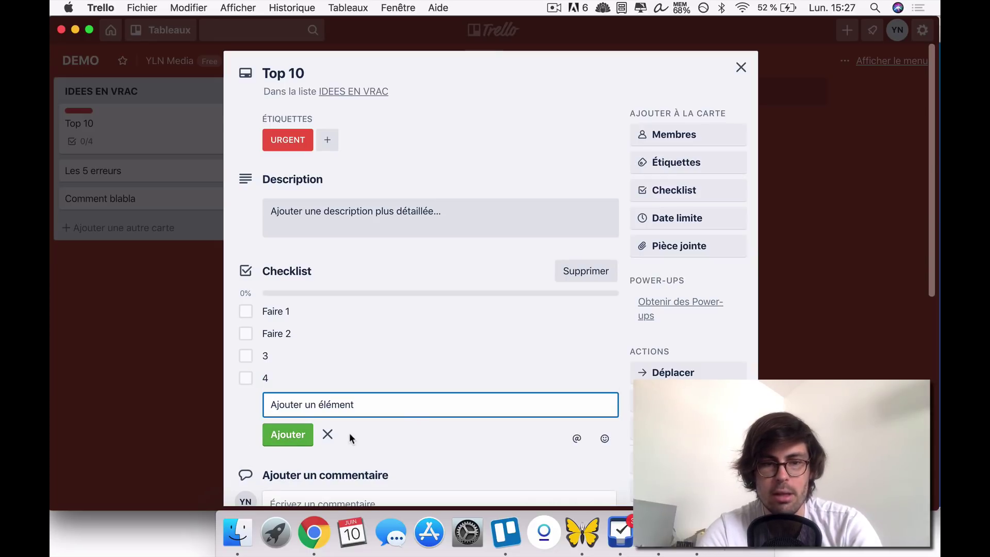
{"action": "left_click", "coordinate": [328, 434]}
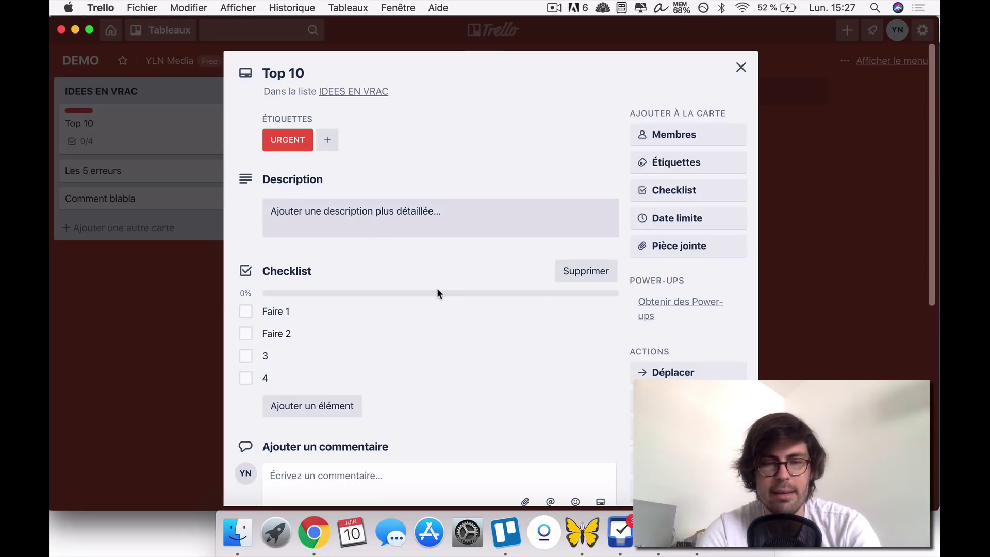
Tick off all four checklist items on the Top 10 card and close the card.
{"action": "left_click", "coordinate": [245, 313]}
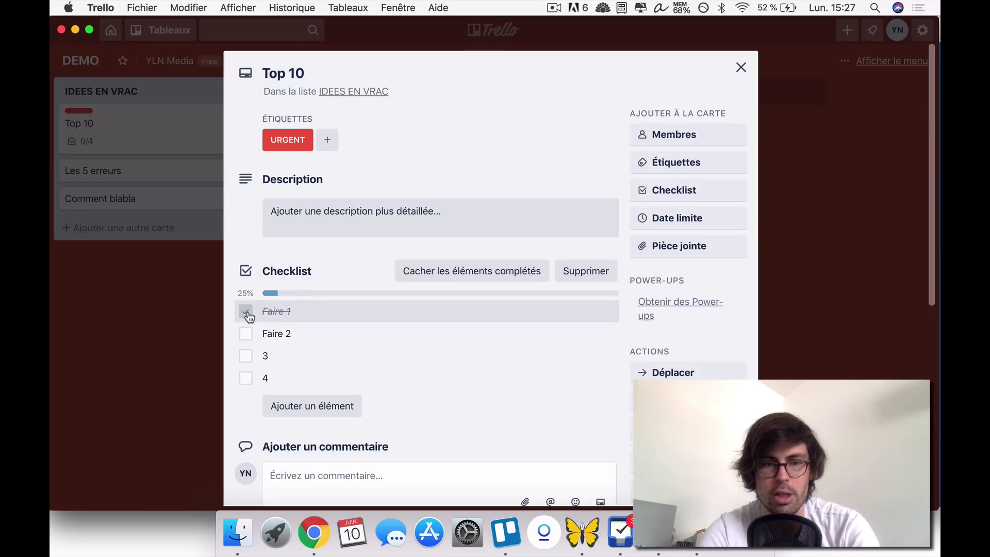
{"action": "left_click", "coordinate": [245, 334]}
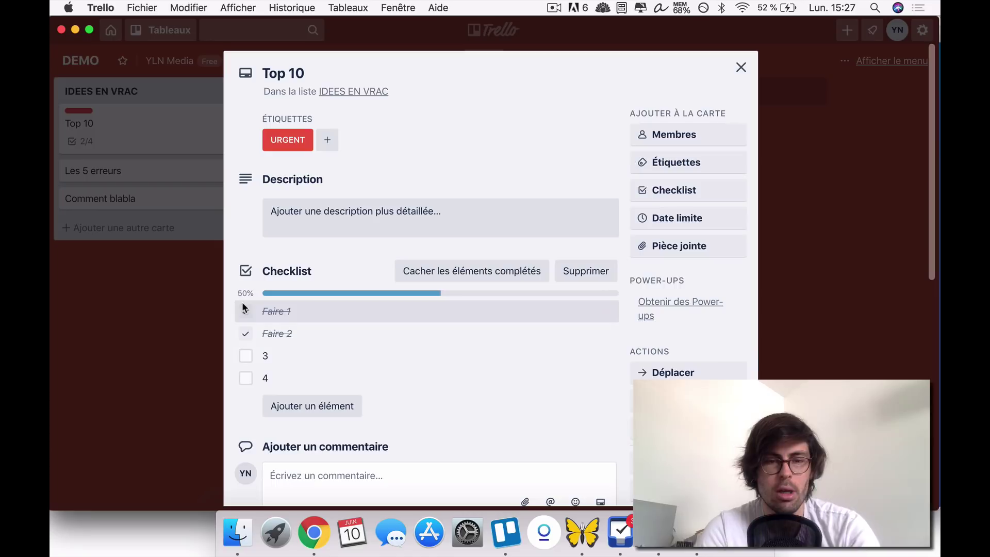
{"action": "left_click", "coordinate": [245, 356]}
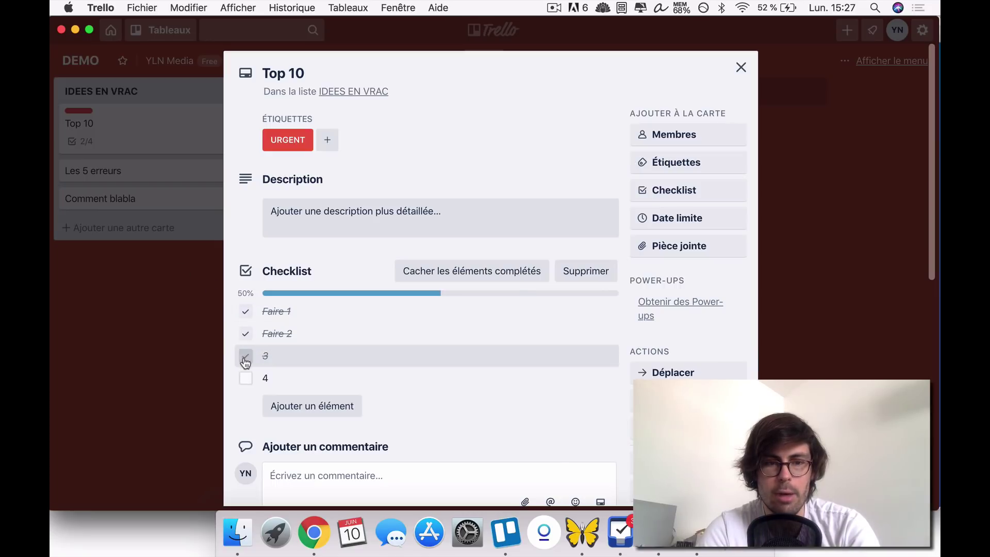
{"action": "left_click", "coordinate": [245, 378]}
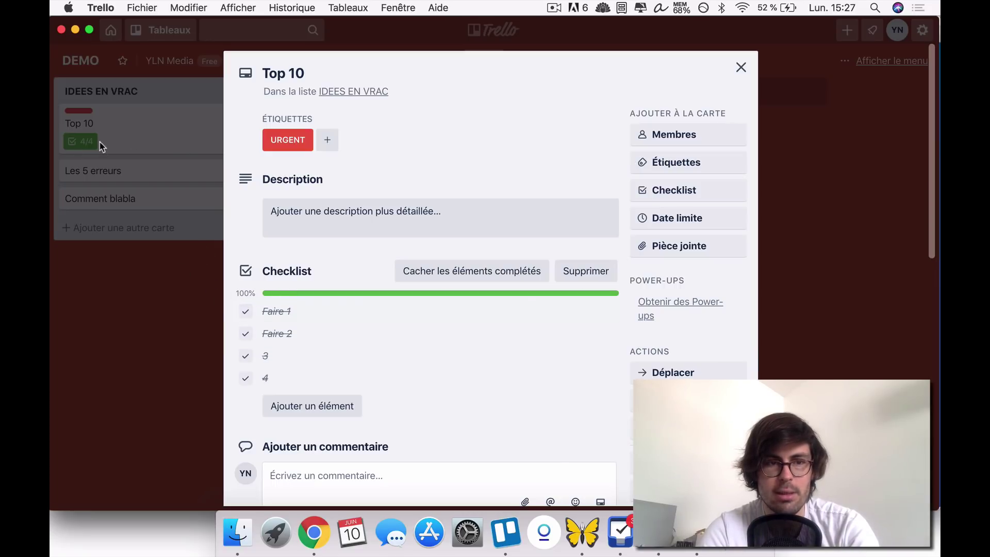
{"action": "left_click", "coordinate": [742, 68]}
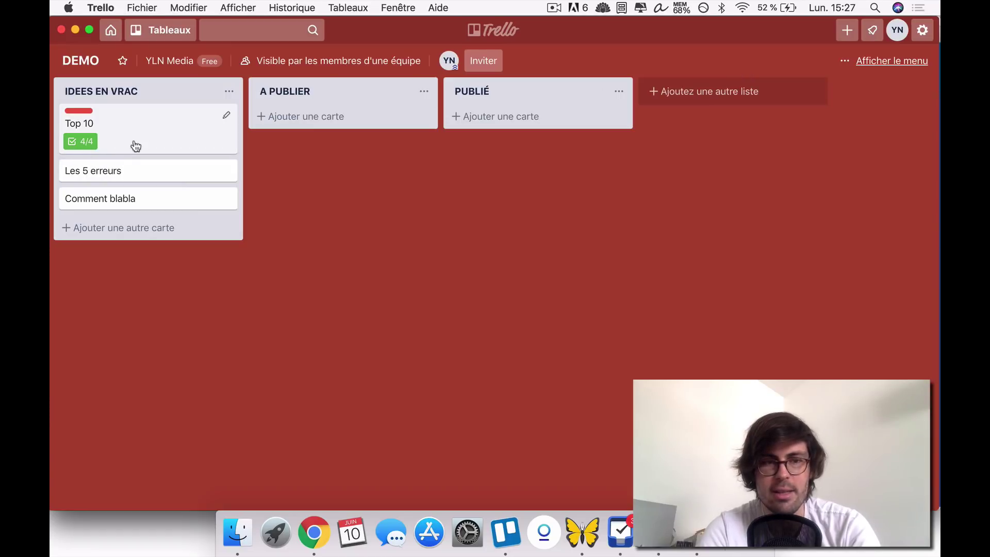
Give the Top 10 card a due date of 12/6/2019 at 12:00 with the reminder 1 jour avant.
{"action": "left_click", "coordinate": [164, 141]}
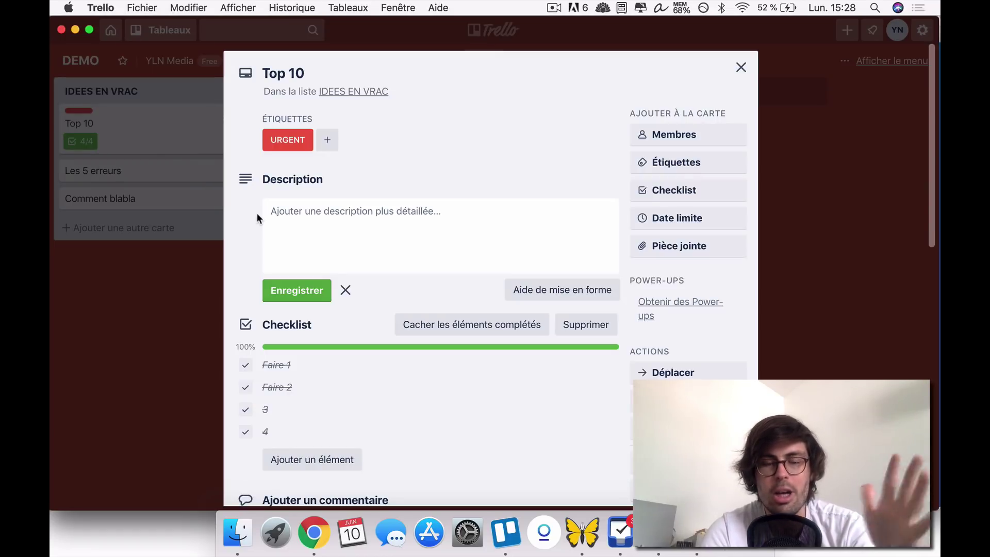
{"action": "left_click", "coordinate": [670, 221]}
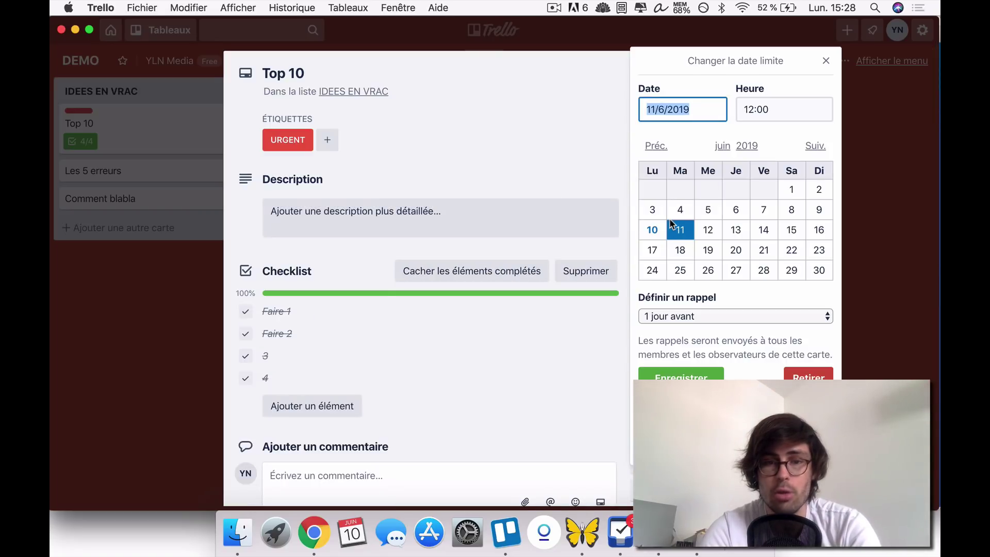
{"action": "left_click", "coordinate": [708, 230]}
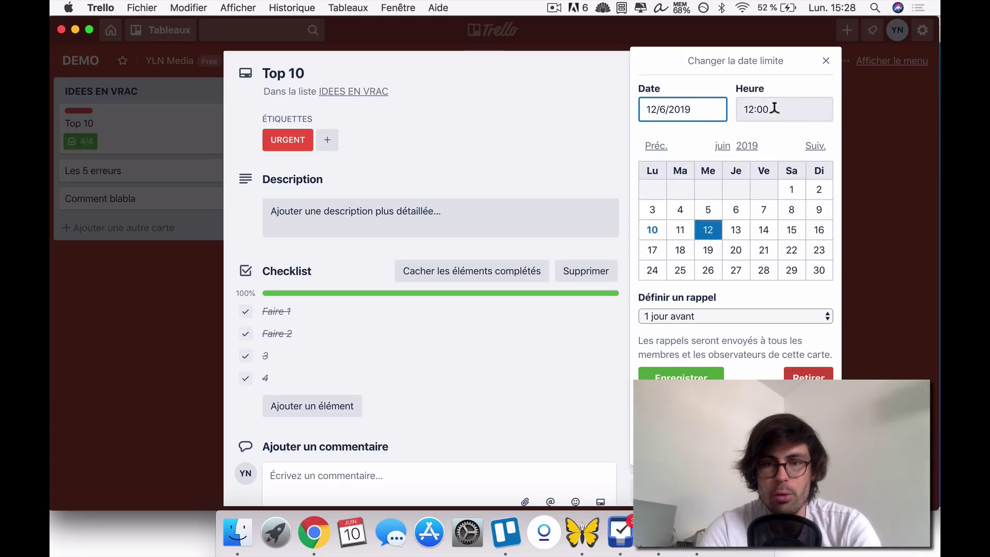
{"action": "left_click", "coordinate": [686, 317]}
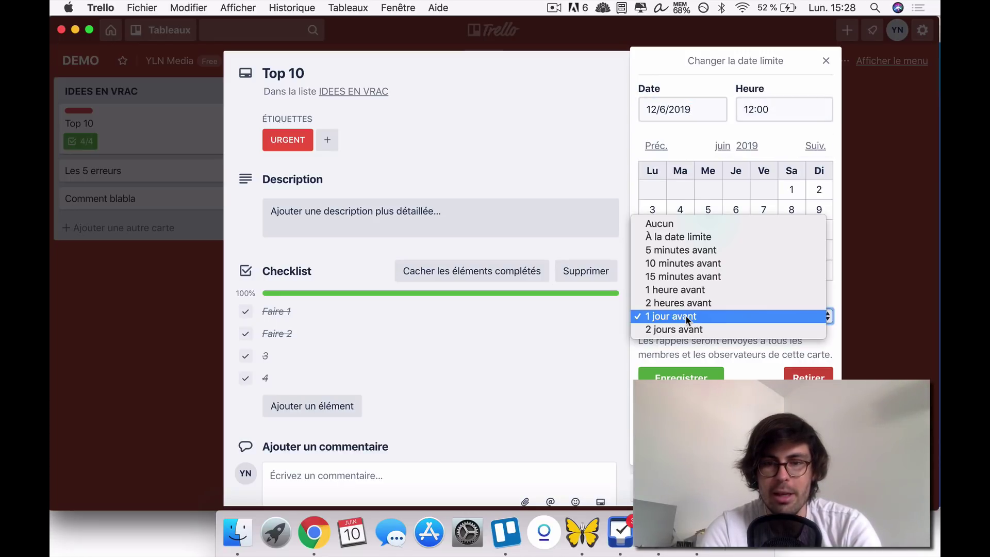
{"action": "left_click", "coordinate": [686, 316]}
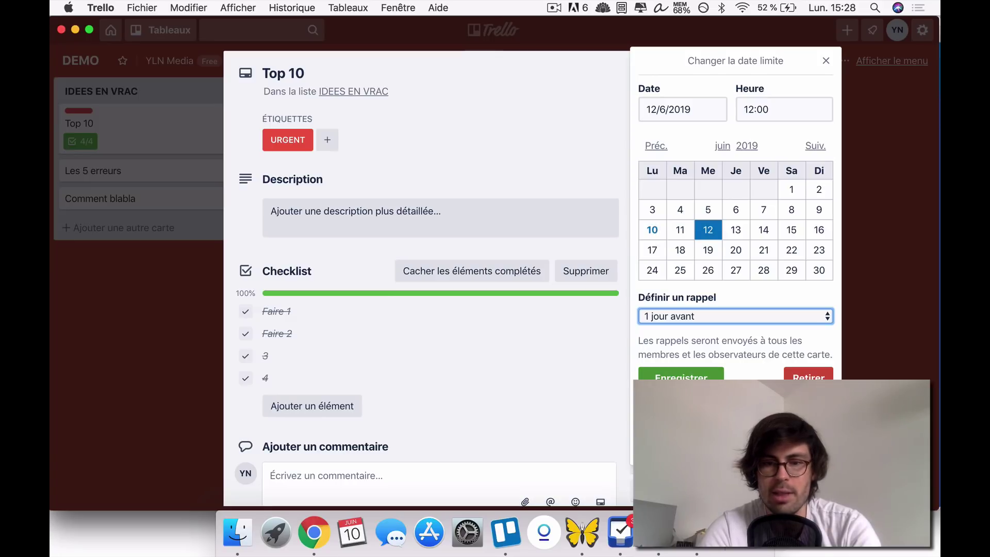
{"action": "left_click", "coordinate": [680, 374]}
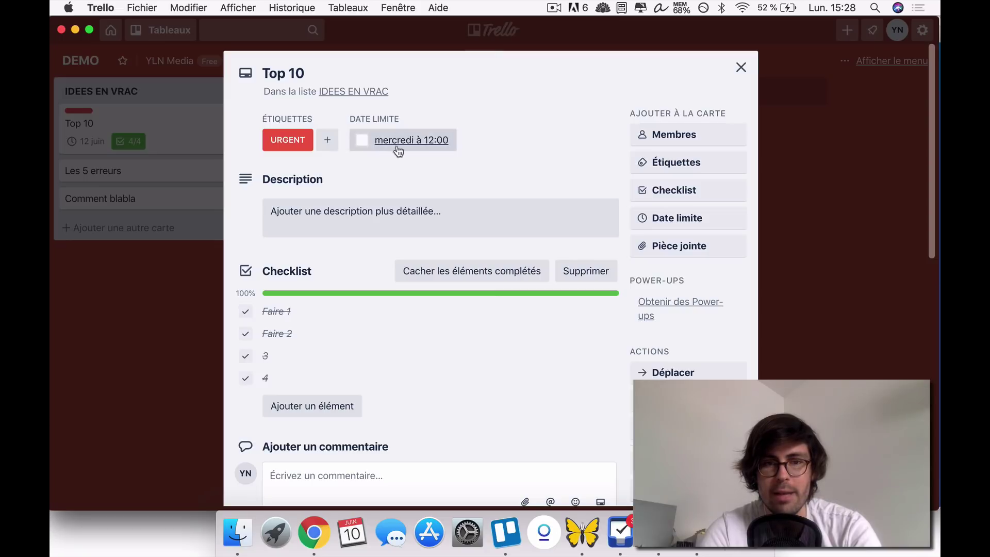
Assign the team member who is not yet on the board to the Top 10 card.
{"action": "left_click", "coordinate": [686, 135]}
{"action": "left_click", "coordinate": [668, 283]}
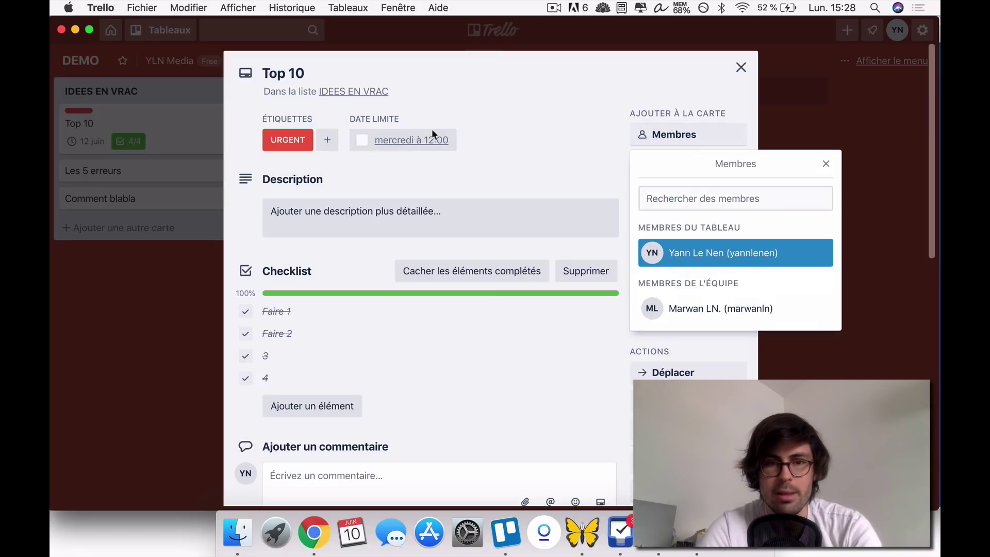
{"action": "left_click", "coordinate": [678, 308]}
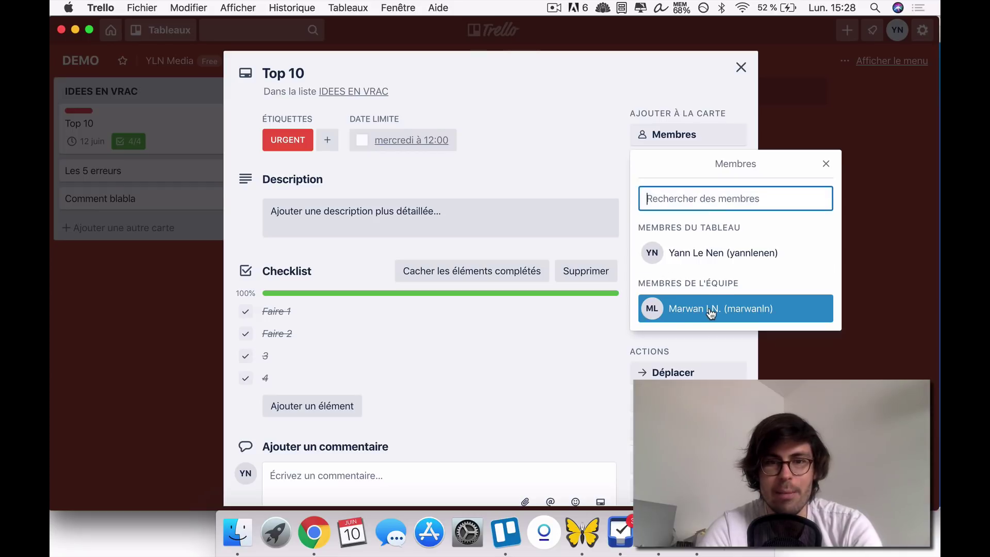
{"action": "left_click", "coordinate": [564, 100]}
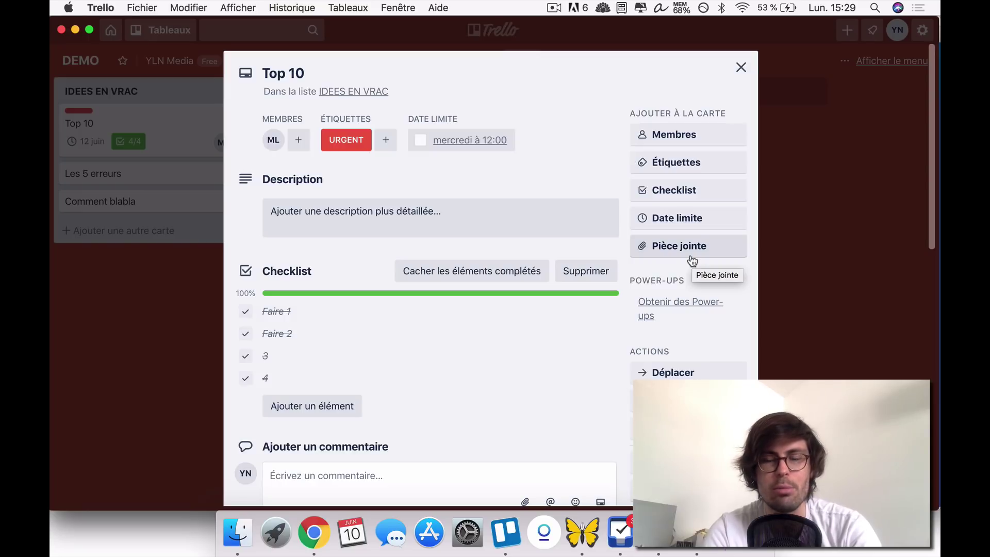
View the sources available for adding an attachment to the Top 10 card, without attaching anything.
{"action": "scroll", "coordinate": [703, 302], "scroll_direction": "down", "scroll_amount": 3}
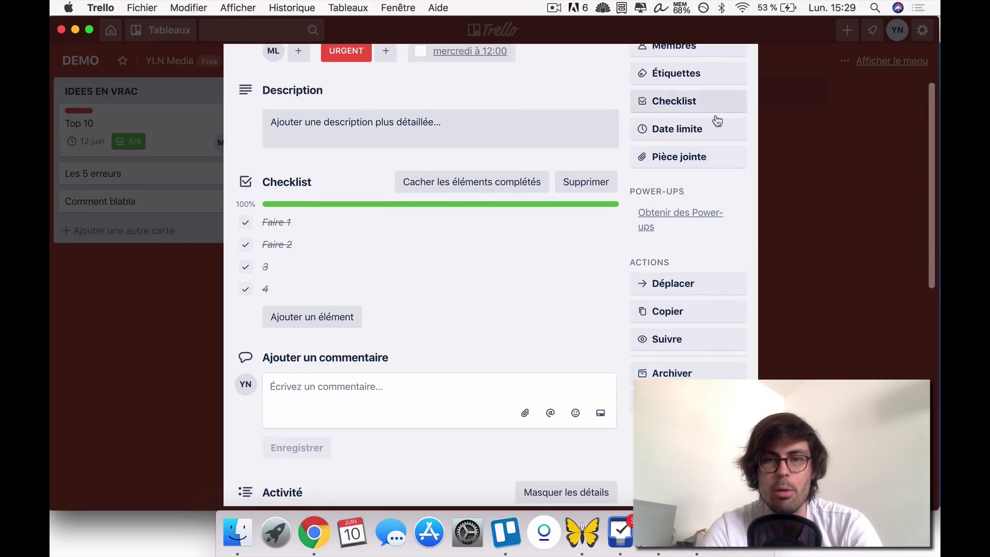
{"action": "left_click", "coordinate": [690, 165]}
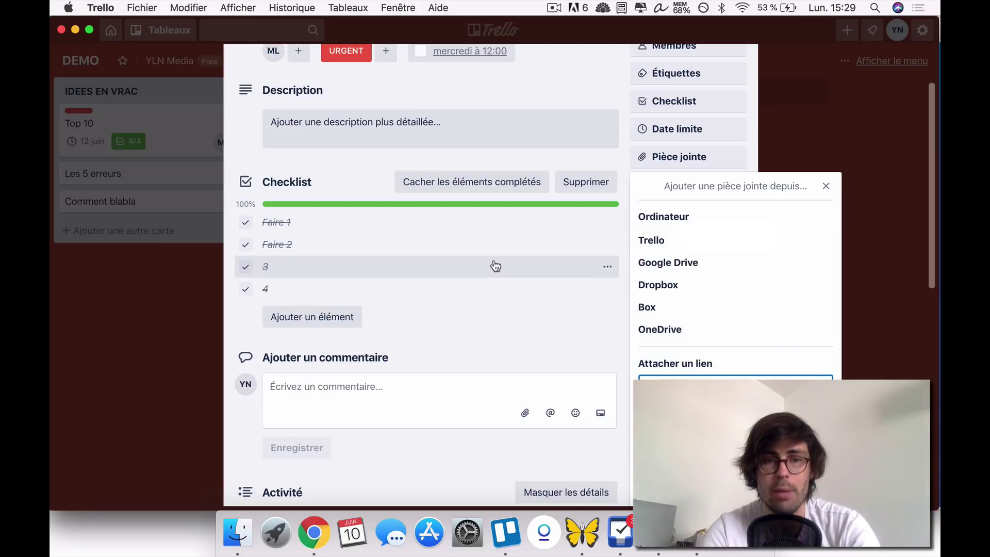
{"action": "left_click", "coordinate": [537, 81]}
{"action": "scroll", "coordinate": [528, 150], "scroll_direction": "up", "scroll_amount": 3}
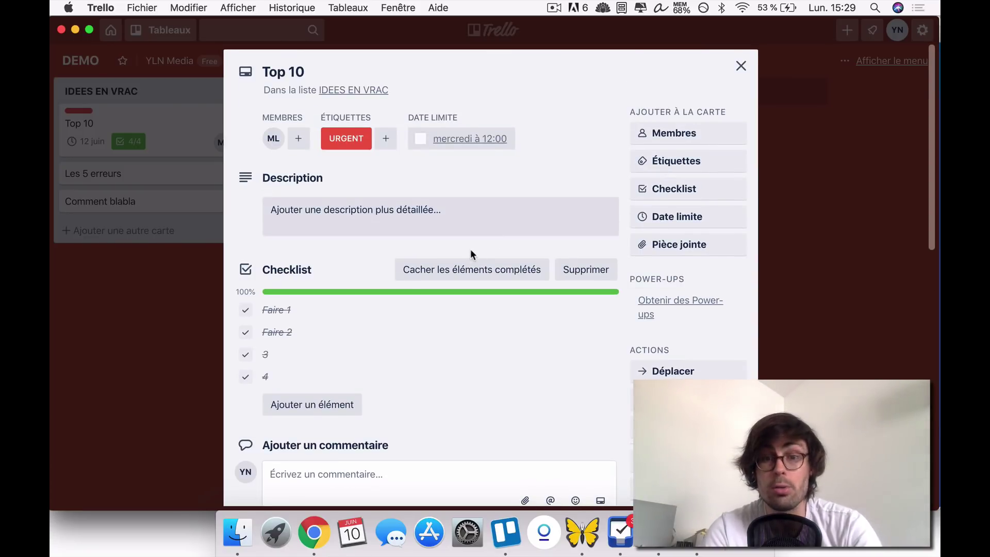
Turn on following (Suivre) for the Top 10 card.
{"action": "scroll", "coordinate": [710, 325], "scroll_direction": "down", "scroll_amount": 2}
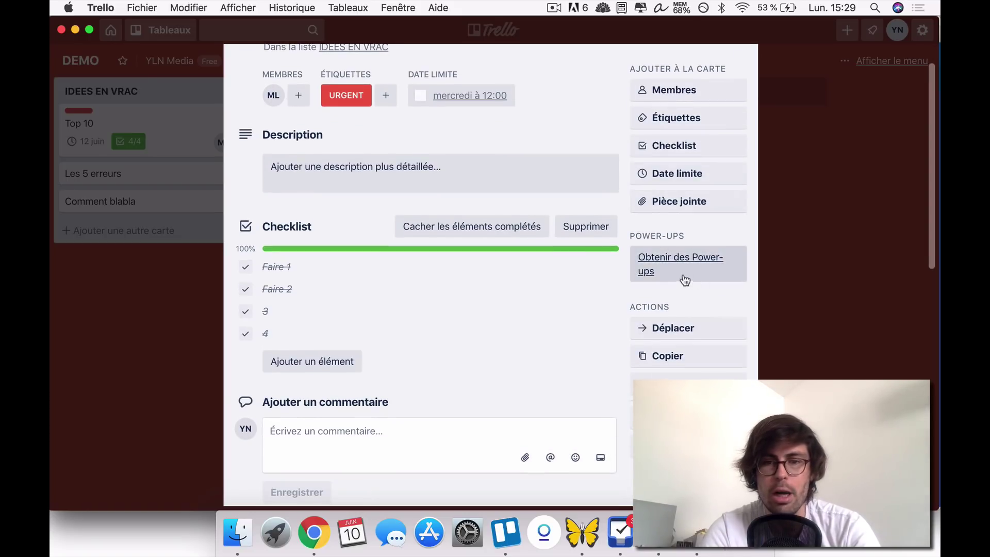
{"action": "scroll", "coordinate": [678, 276], "scroll_direction": "down", "scroll_amount": 2}
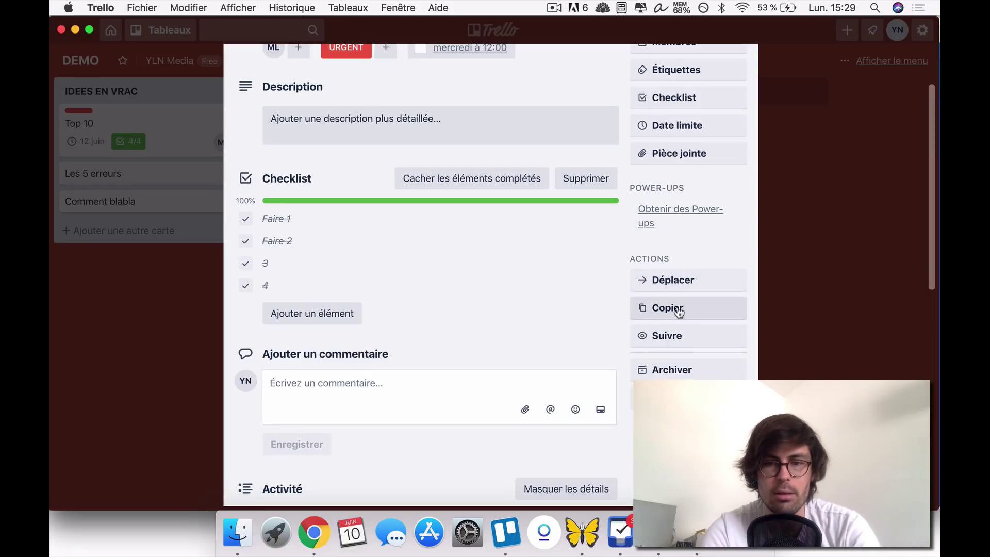
{"action": "left_click", "coordinate": [672, 340]}
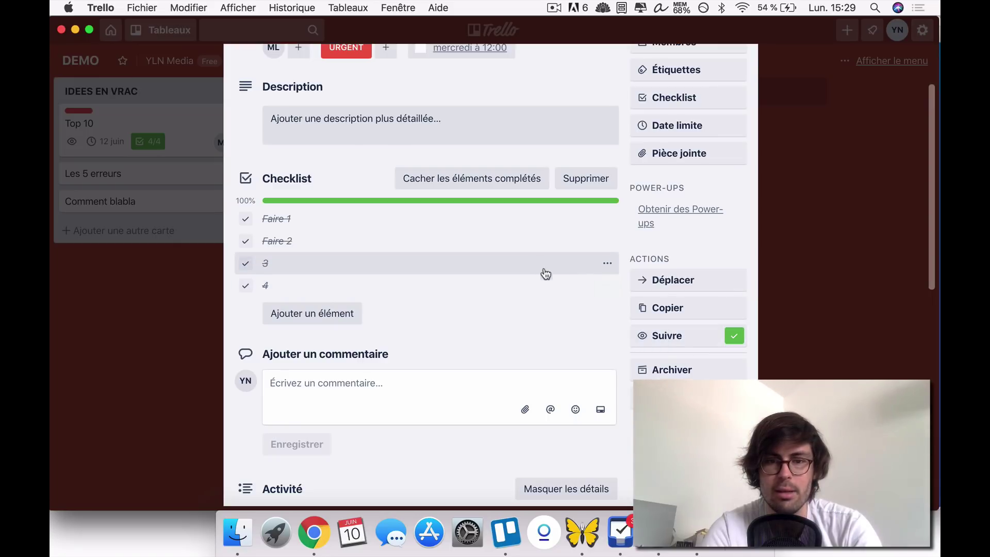
Post the comment "Attention" on the Top 10 card.
{"action": "scroll", "coordinate": [545, 273], "scroll_direction": "down", "scroll_amount": 5}
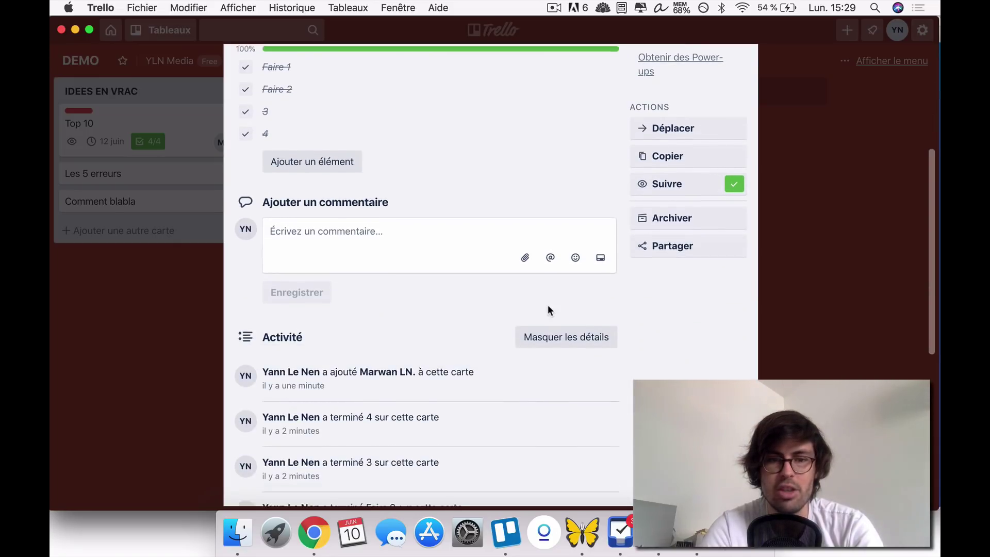
{"action": "scroll", "coordinate": [547, 309], "scroll_direction": "down", "scroll_amount": 3}
{"action": "scroll", "coordinate": [321, 222], "scroll_direction": "up", "scroll_amount": 5}
{"action": "left_click", "coordinate": [325, 321]}
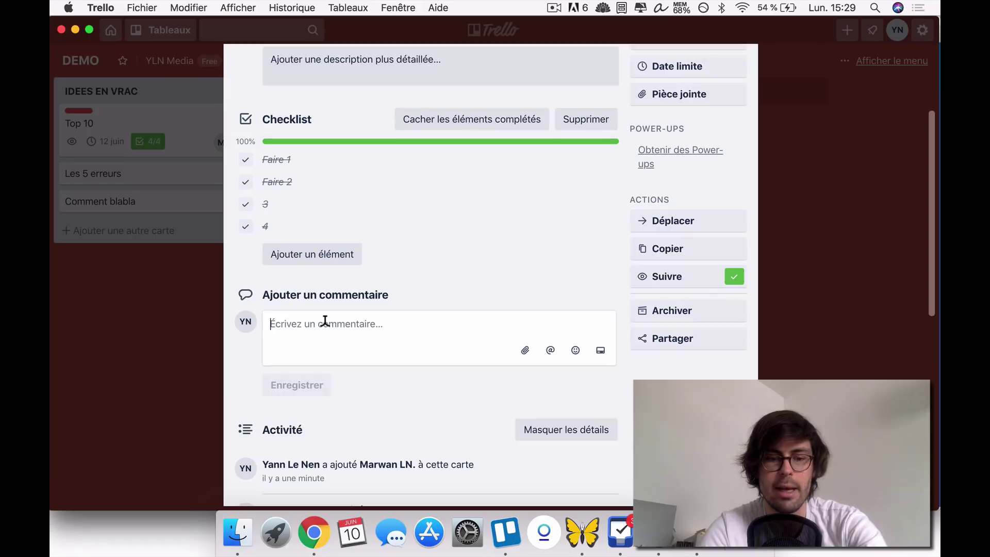
{"action": "type", "text": "Attention"}
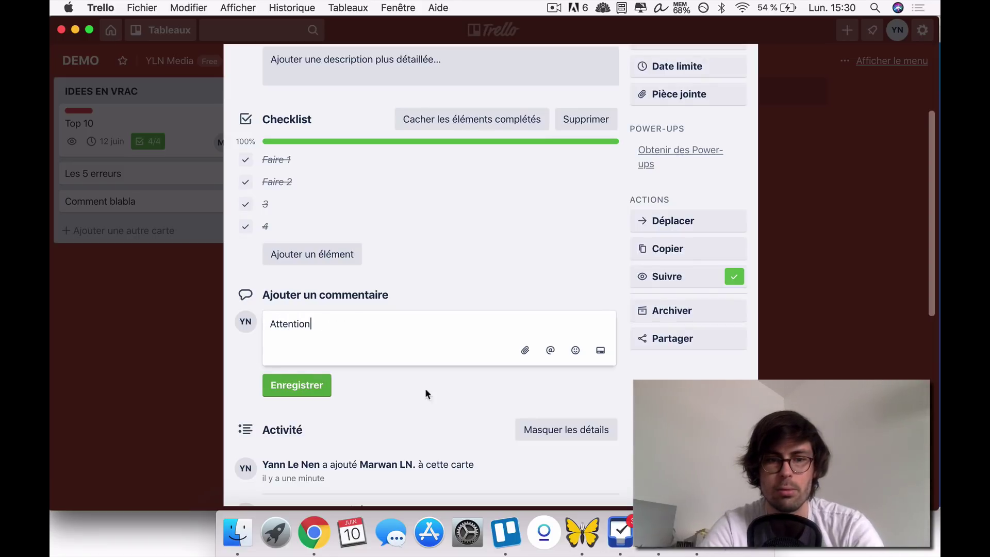
{"action": "left_click", "coordinate": [309, 386]}
Review the Top 10 card's activity history from the newest comment back to its creation, and close the card.
{"action": "scroll", "coordinate": [382, 373], "scroll_direction": "down", "scroll_amount": 4}
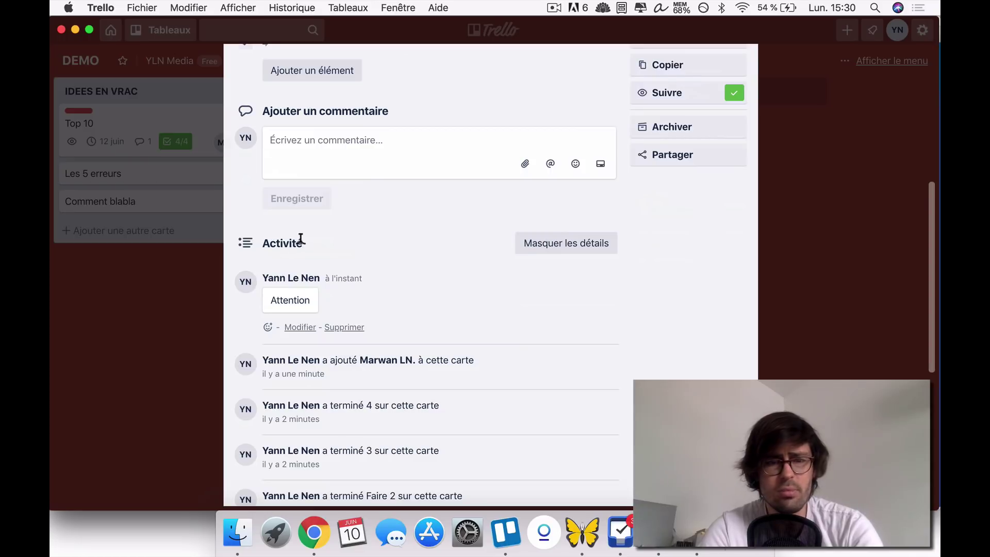
{"action": "scroll", "coordinate": [298, 290], "scroll_direction": "down", "scroll_amount": 3}
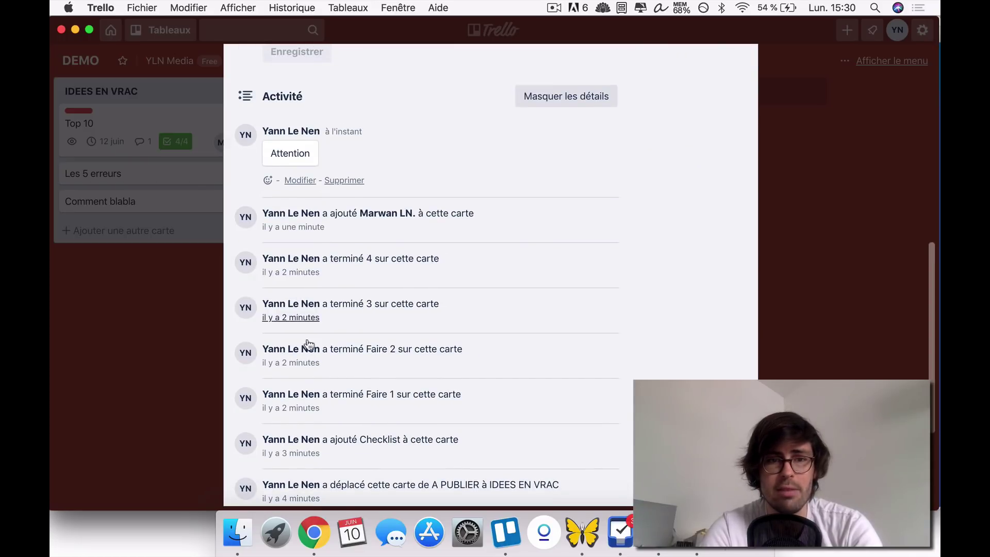
{"action": "scroll", "coordinate": [378, 431], "scroll_direction": "down", "scroll_amount": 3}
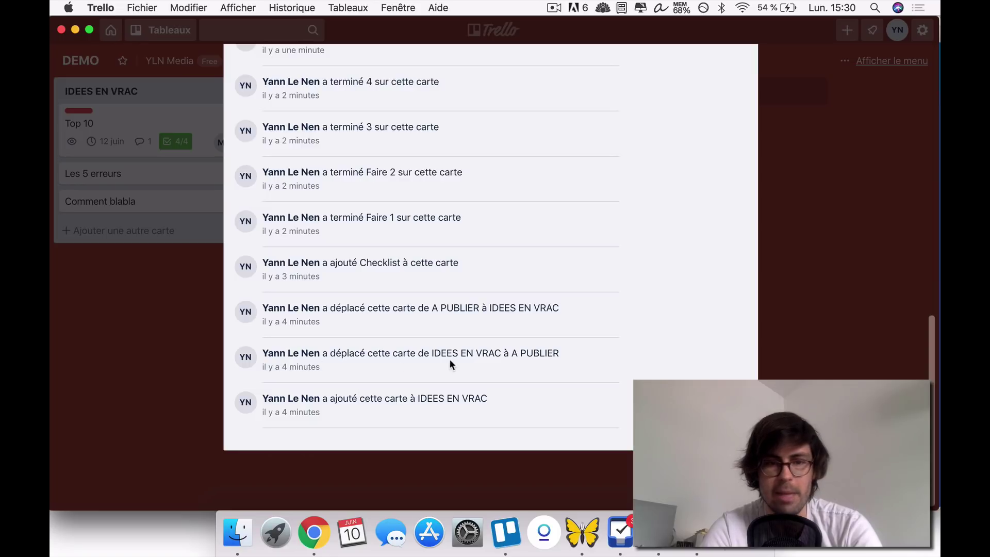
{"action": "scroll", "coordinate": [472, 377], "scroll_direction": "up", "scroll_amount": 2}
{"action": "scroll", "coordinate": [382, 368], "scroll_direction": "up", "scroll_amount": 2}
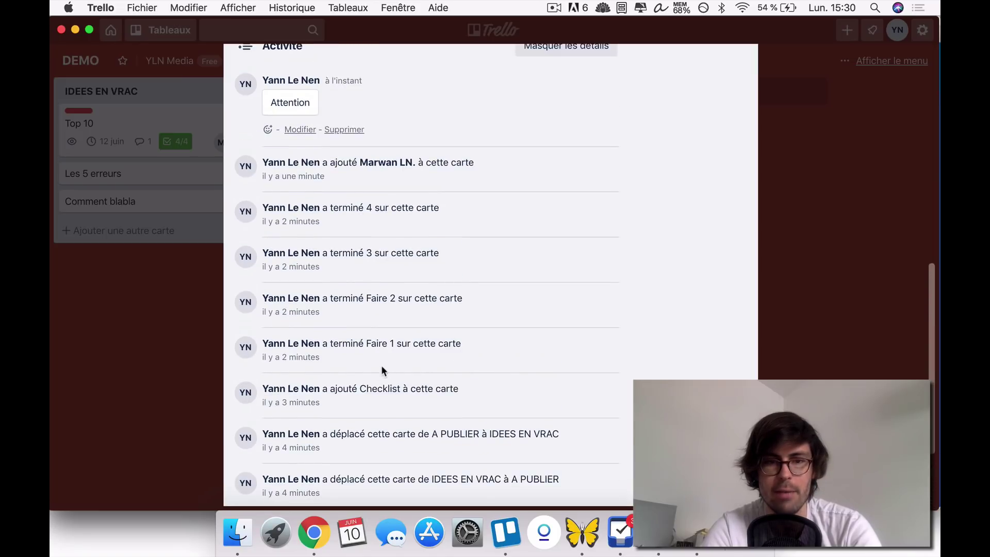
{"action": "scroll", "coordinate": [382, 367], "scroll_direction": "up", "scroll_amount": 3}
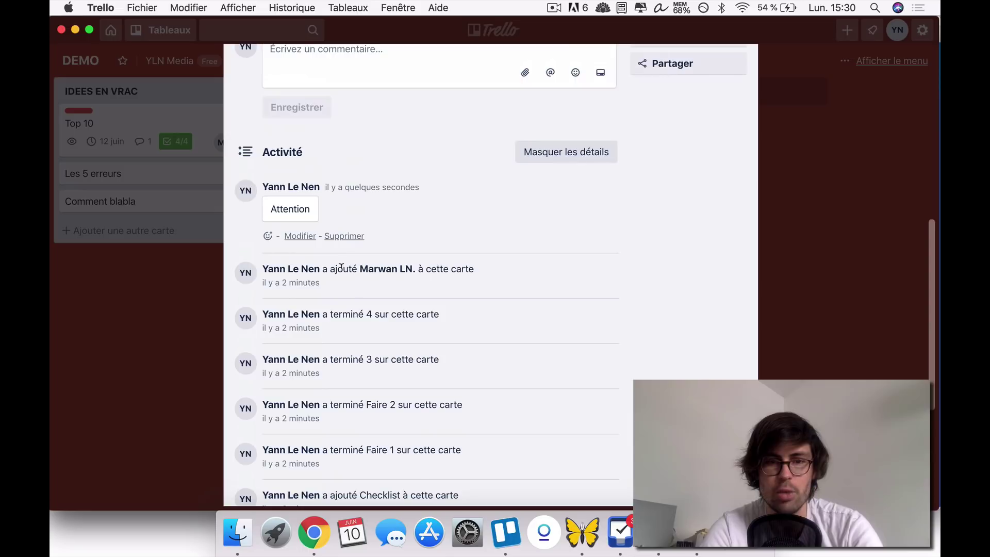
{"action": "scroll", "coordinate": [367, 267], "scroll_direction": "up", "scroll_amount": 10}
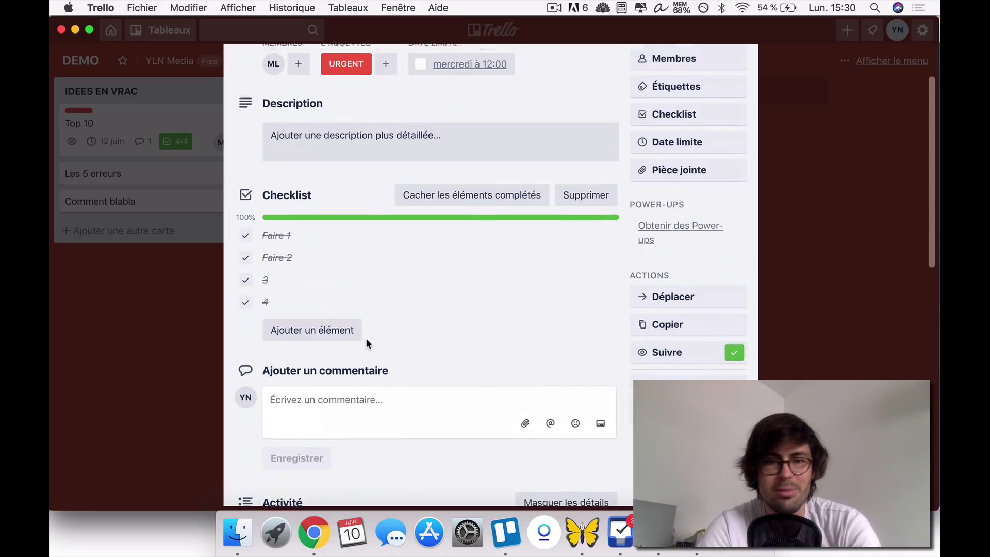
{"action": "scroll", "coordinate": [367, 412], "scroll_direction": "down", "scroll_amount": 5}
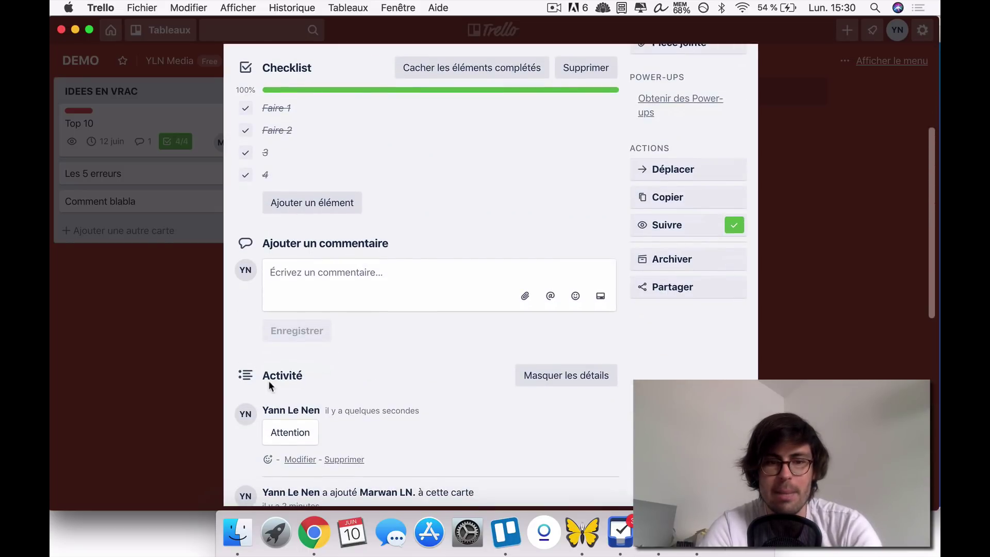
{"action": "scroll", "coordinate": [326, 379], "scroll_direction": "up", "scroll_amount": 5}
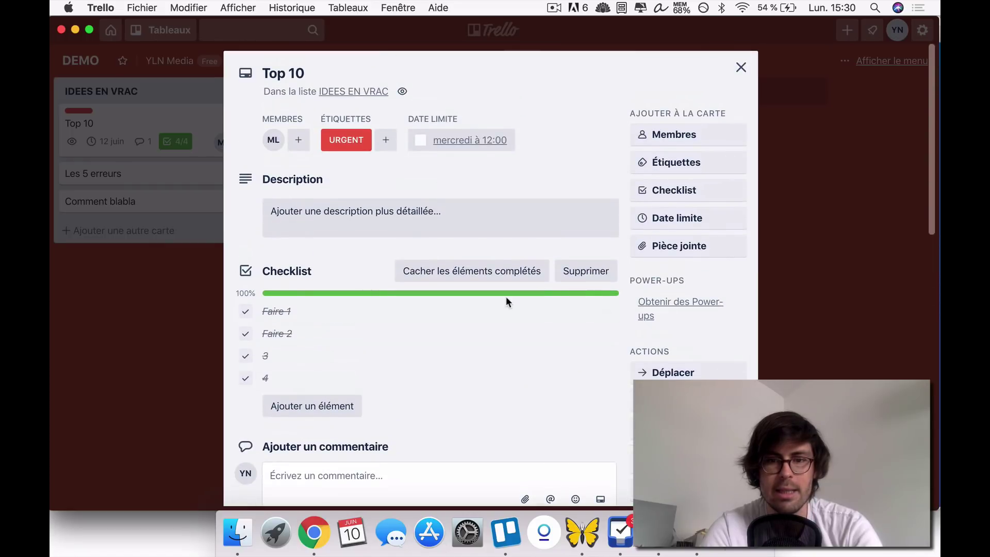
{"action": "left_click", "coordinate": [740, 69]}
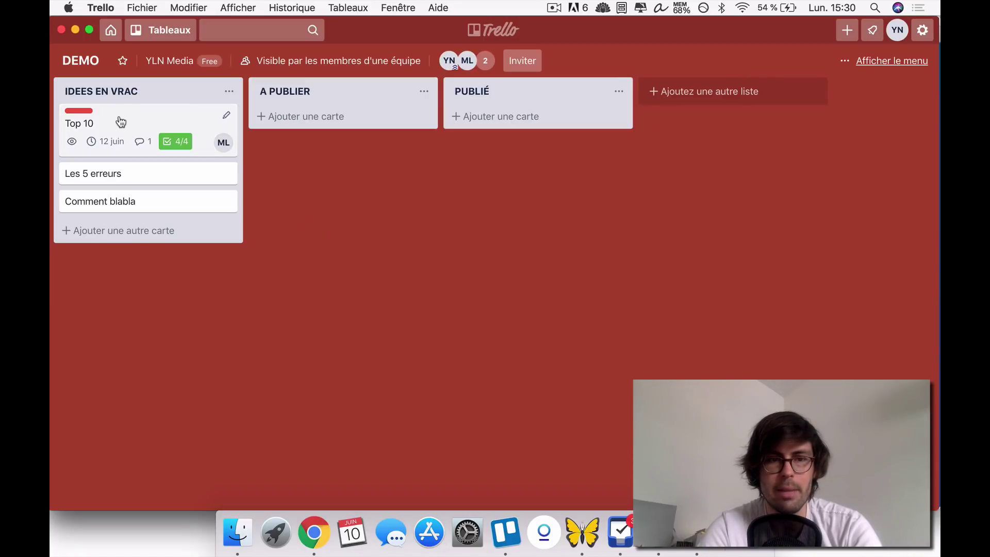
Archive the Top 10 card from its details and return to the board.
{"action": "mouse_move", "coordinate": [121, 120]}
{"action": "left_mouse_down"}
{"action": "mouse_move", "coordinate": [205, 111]}
{"action": "mouse_move", "coordinate": [124, 126]}
{"action": "left_mouse_up"}
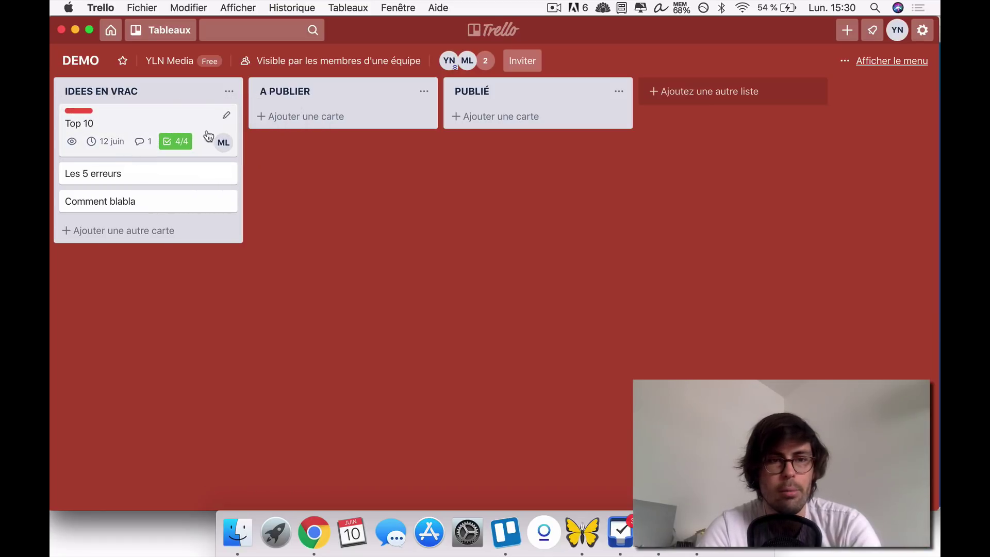
{"action": "left_click", "coordinate": [178, 123]}
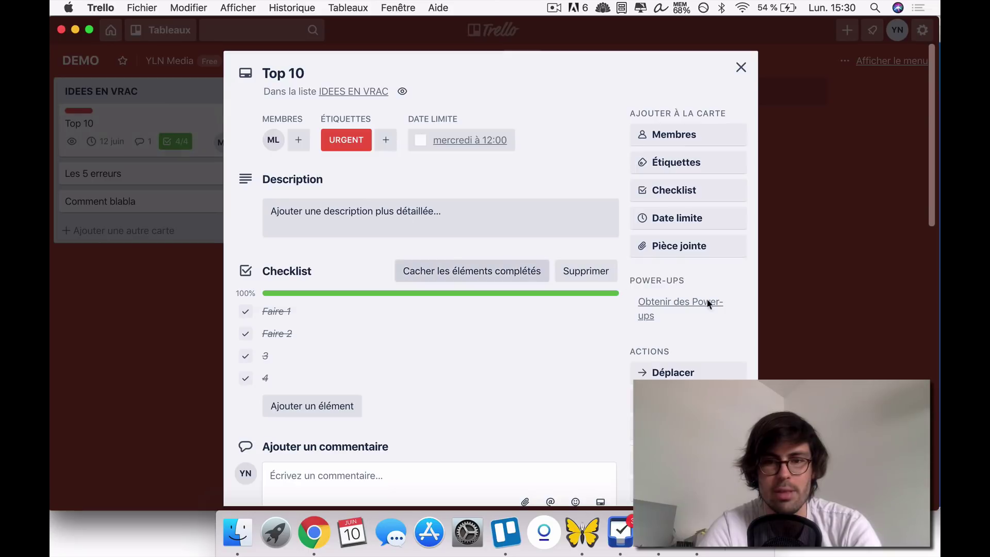
{"action": "scroll", "coordinate": [706, 298], "scroll_direction": "down", "scroll_amount": 3}
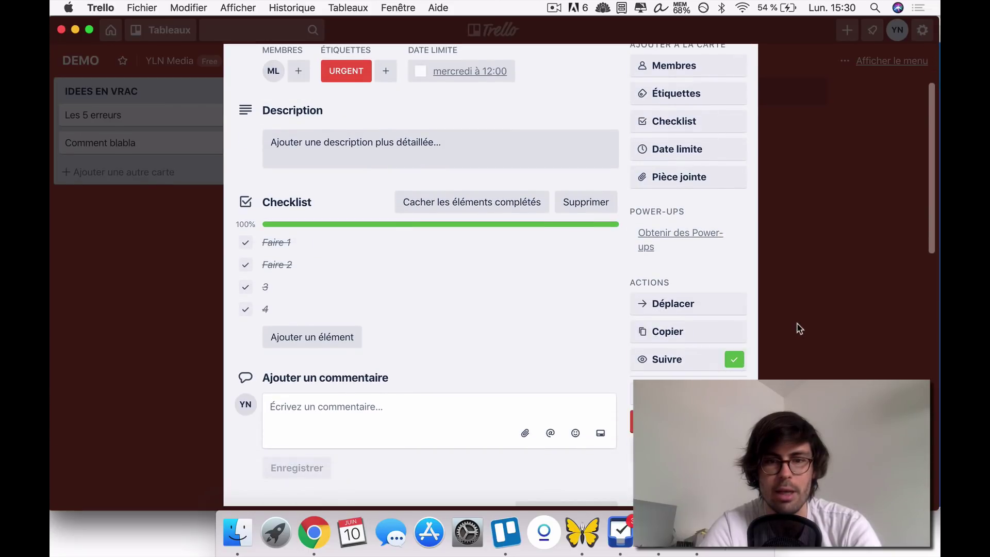
{"action": "left_click", "coordinate": [798, 327]}
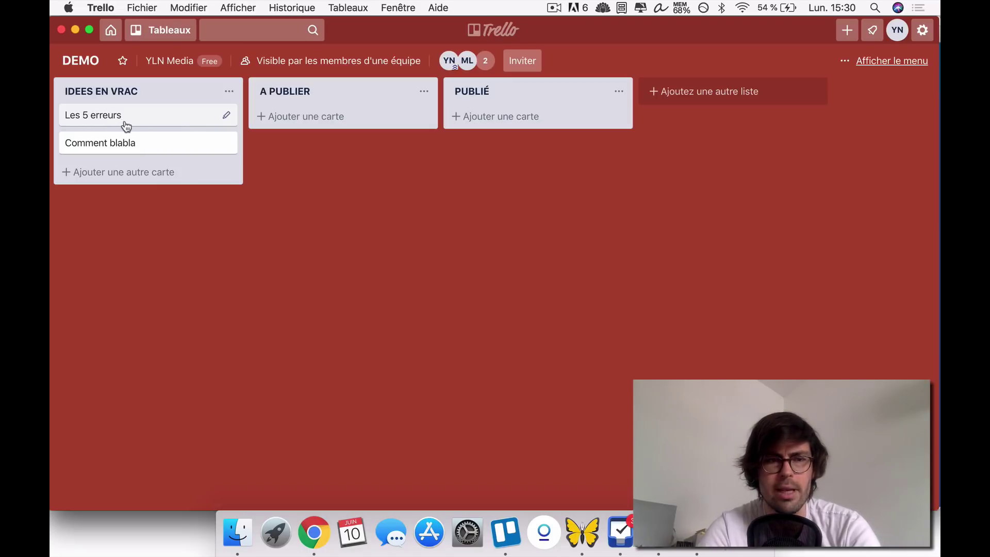
Move the Les 5 erreurs card from IDEES EN VRAC to A PUBLIER and look through its details.
{"action": "left_click_drag", "start_coordinate": [115, 120], "coordinate": [308, 121]}
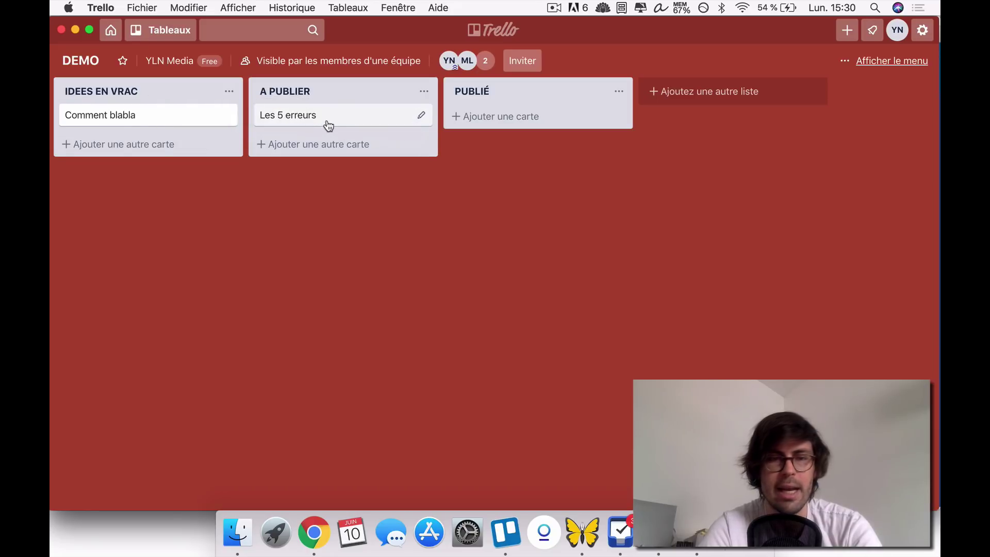
{"action": "left_click", "coordinate": [328, 123]}
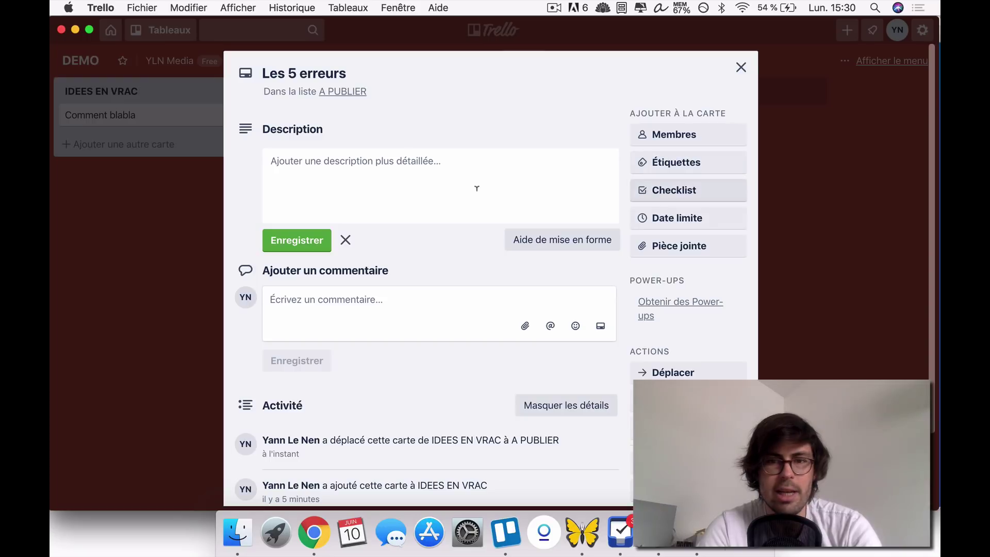
{"action": "scroll", "coordinate": [495, 273], "scroll_direction": "down", "scroll_amount": 3}
{"action": "scroll", "coordinate": [465, 290], "scroll_direction": "up", "scroll_amount": 3}
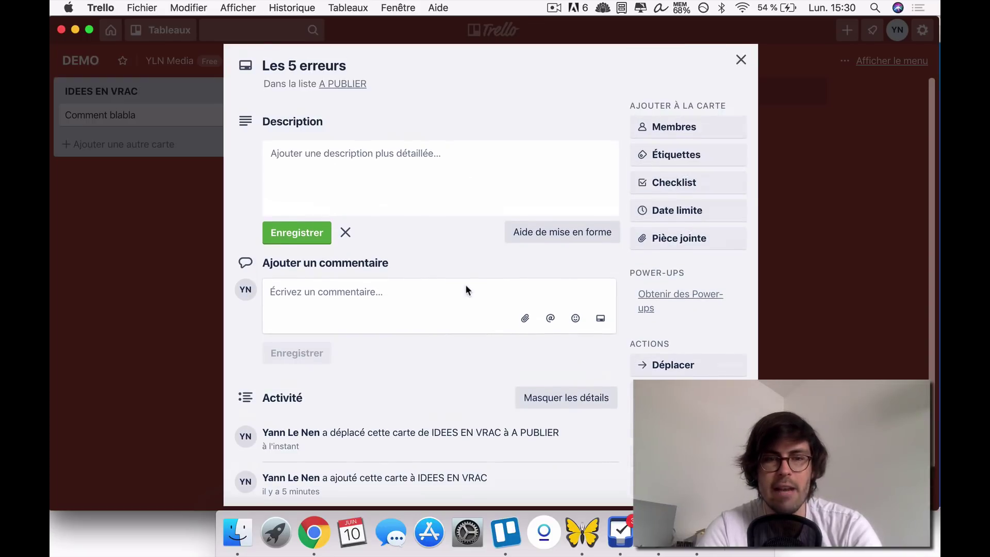
{"action": "left_click", "coordinate": [741, 59]}
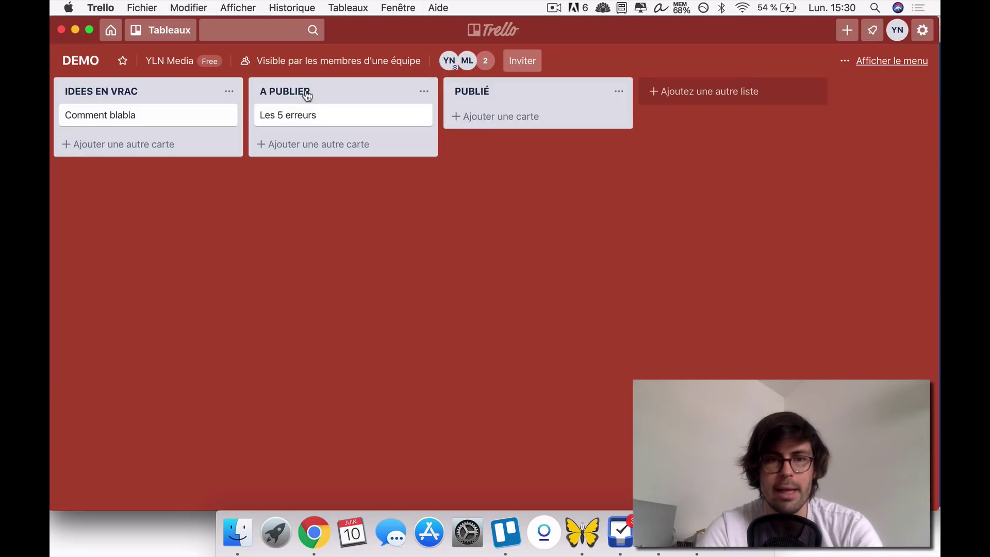
Move the Les 5 erreurs card from A PUBLIER to PUBLIÉ and archive it.
{"action": "left_click_drag", "start_coordinate": [301, 115], "coordinate": [467, 115]}
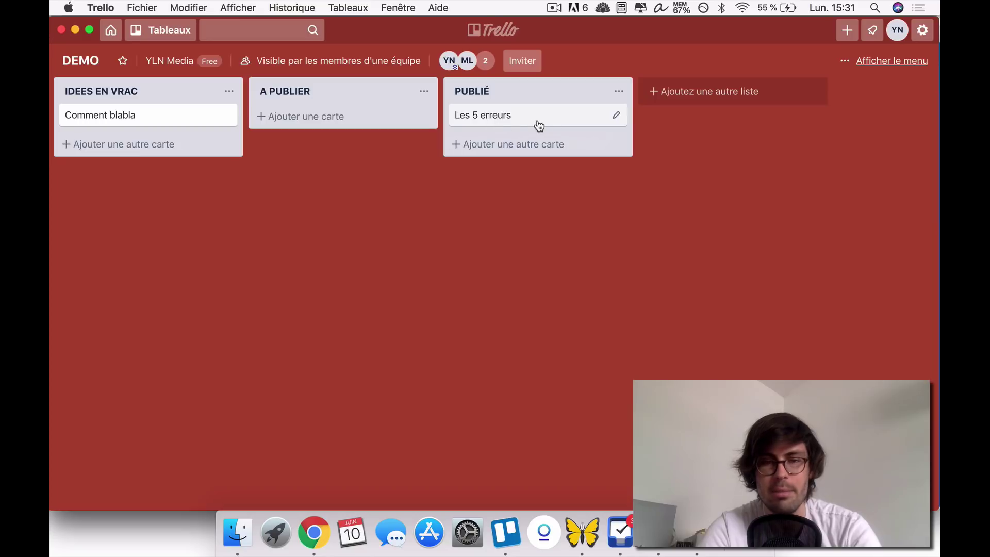
{"action": "left_click", "coordinate": [616, 115]}
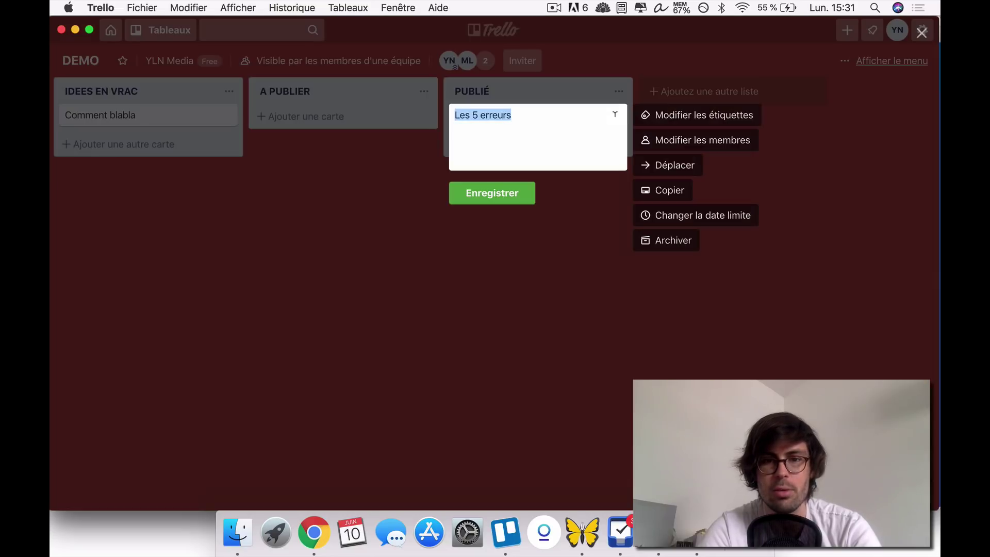
{"action": "left_click", "coordinate": [666, 240]}
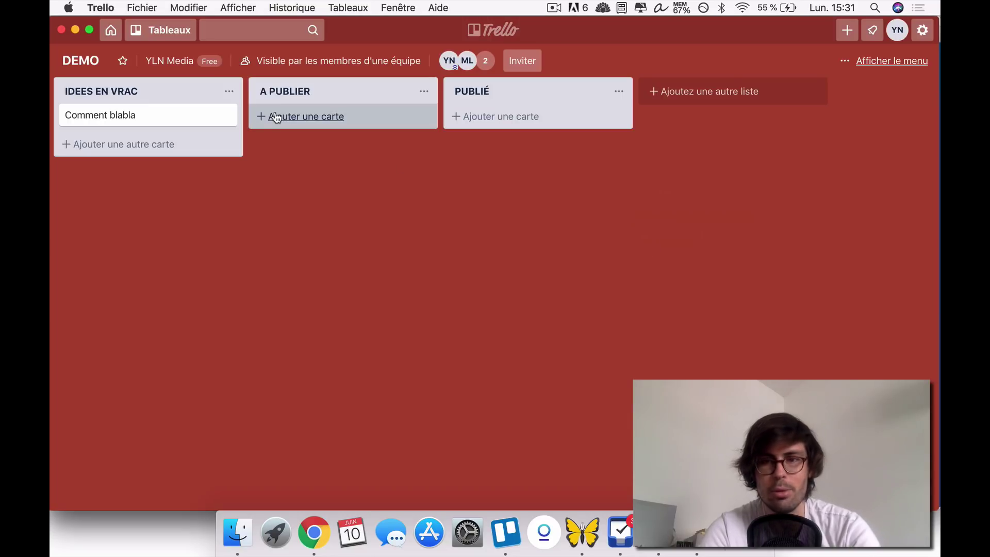
Browse the available Power-ups from the Comment blabla card, from the featured ones to the full catalogue, and return to the board.
{"action": "left_click", "coordinate": [156, 119]}
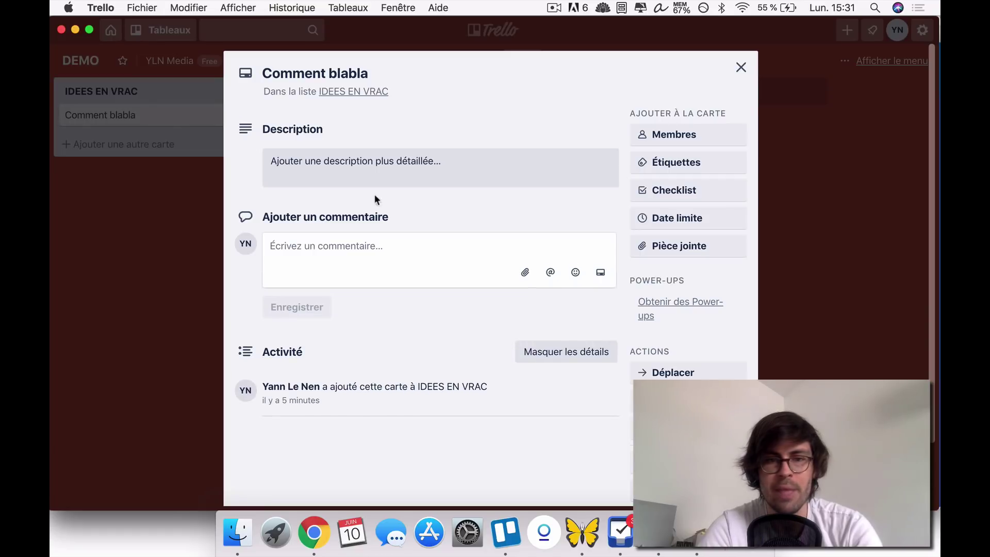
{"action": "left_click", "coordinate": [686, 308]}
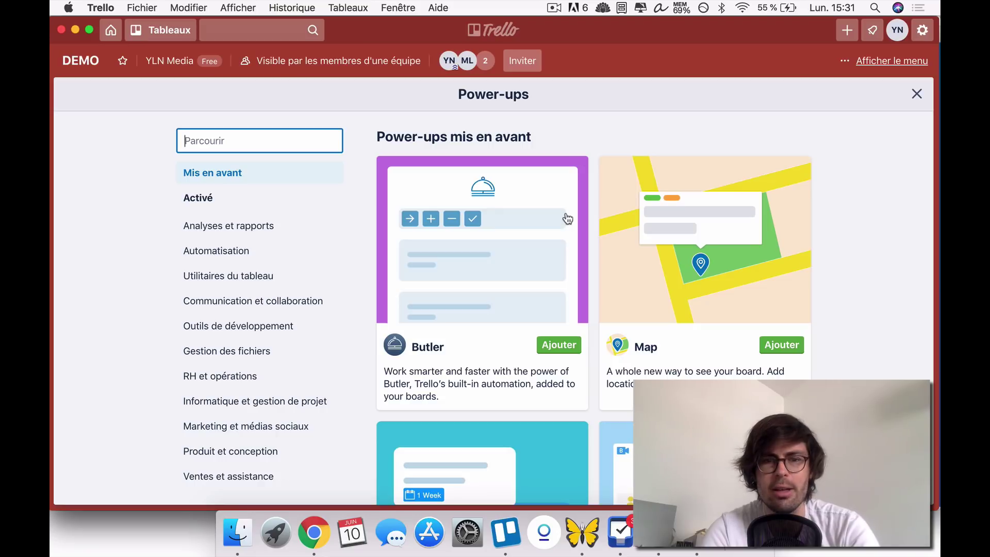
{"action": "scroll", "coordinate": [739, 235], "scroll_direction": "down", "scroll_amount": 2}
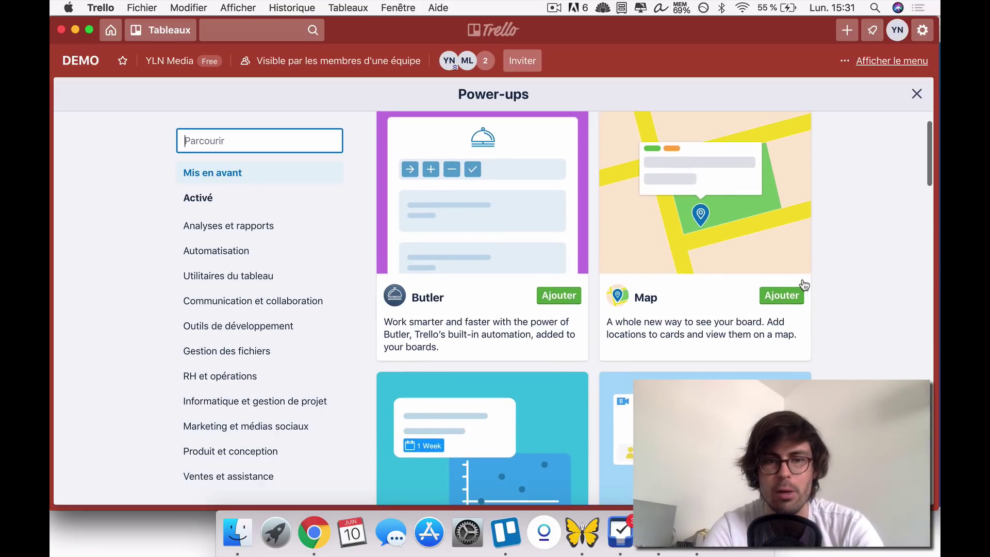
{"action": "scroll", "coordinate": [717, 286], "scroll_direction": "down", "scroll_amount": 5}
{"action": "scroll", "coordinate": [719, 291], "scroll_direction": "down", "scroll_amount": 9}
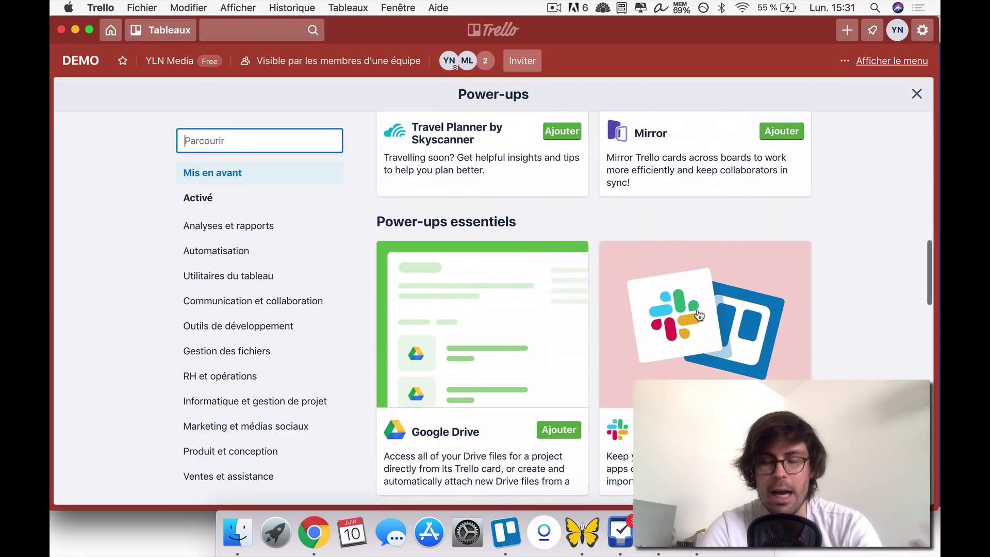
{"action": "scroll", "coordinate": [700, 315], "scroll_direction": "down", "scroll_amount": 2}
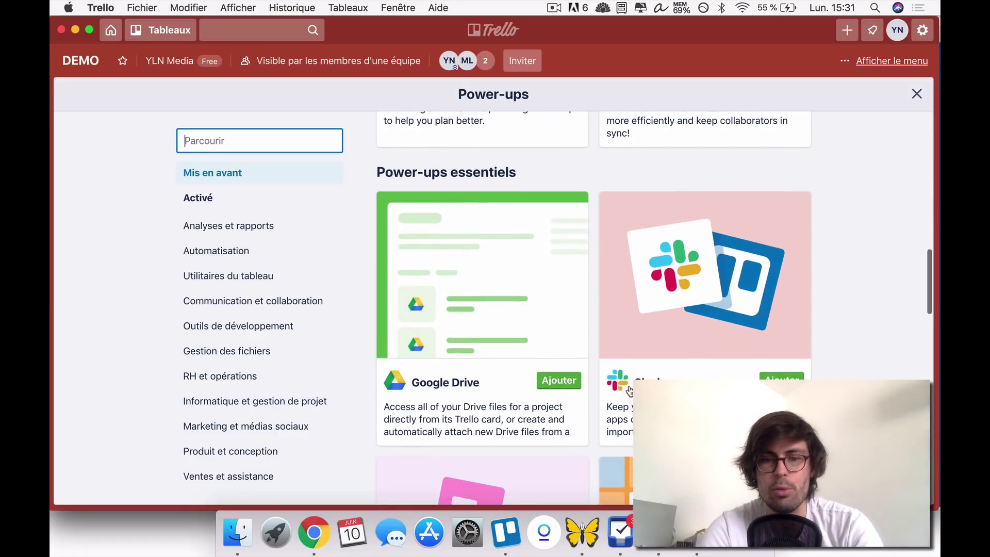
{"action": "scroll", "coordinate": [629, 390], "scroll_direction": "down", "scroll_amount": 2}
{"action": "scroll", "coordinate": [786, 338], "scroll_direction": "down", "scroll_amount": 4}
{"action": "scroll", "coordinate": [786, 338], "scroll_direction": "up", "scroll_amount": 4}
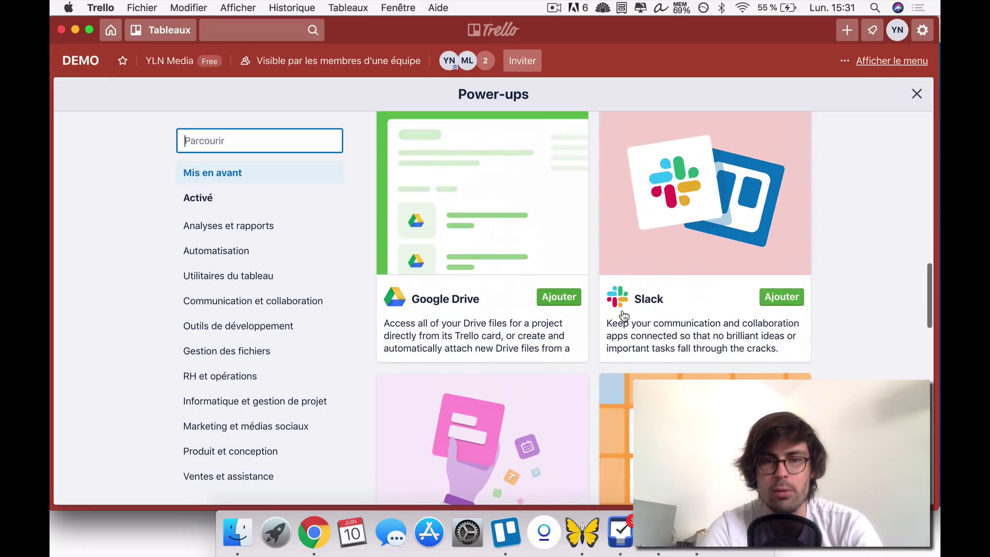
{"action": "scroll", "coordinate": [624, 316], "scroll_direction": "down", "scroll_amount": 15}
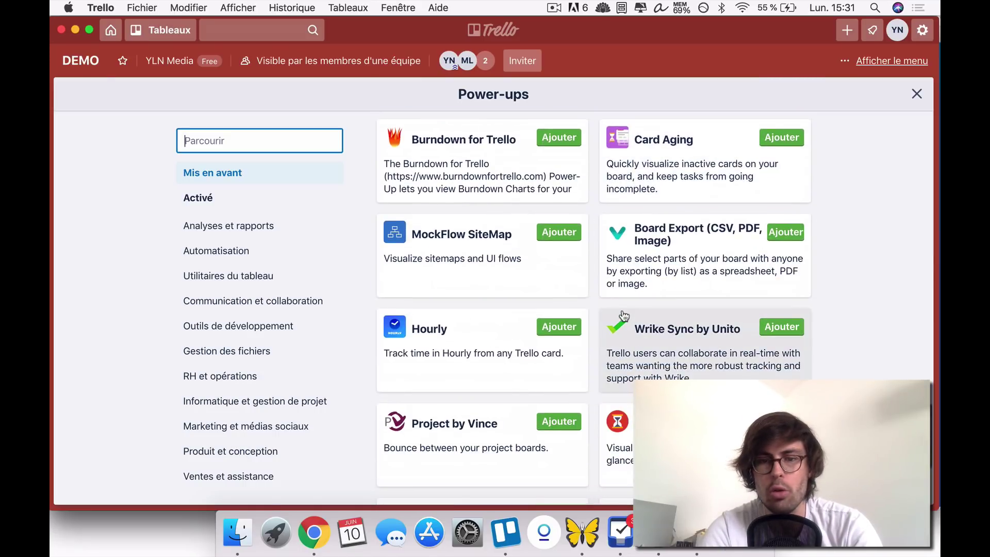
{"action": "scroll", "coordinate": [624, 316], "scroll_direction": "down", "scroll_amount": 5}
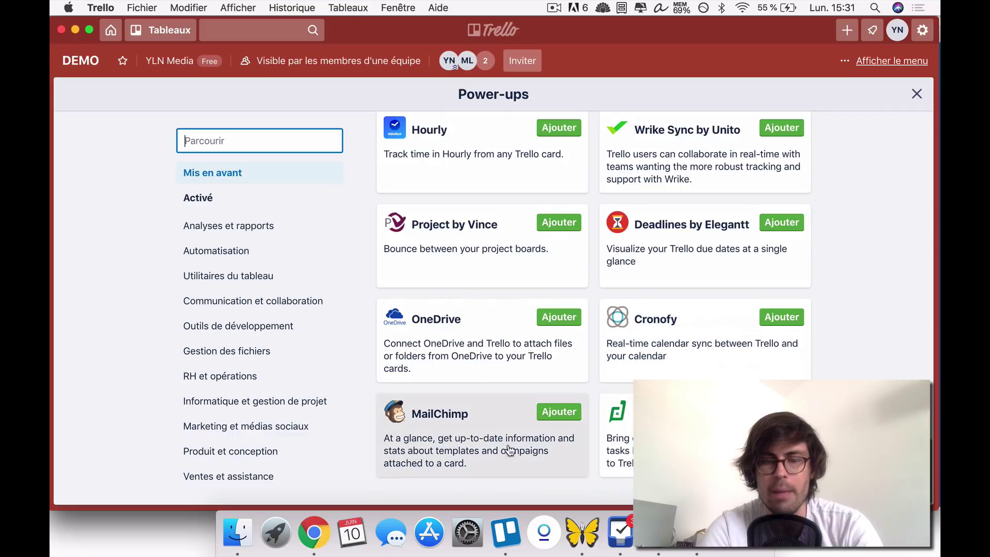
{"action": "scroll", "coordinate": [847, 342], "scroll_direction": "up", "scroll_amount": 20}
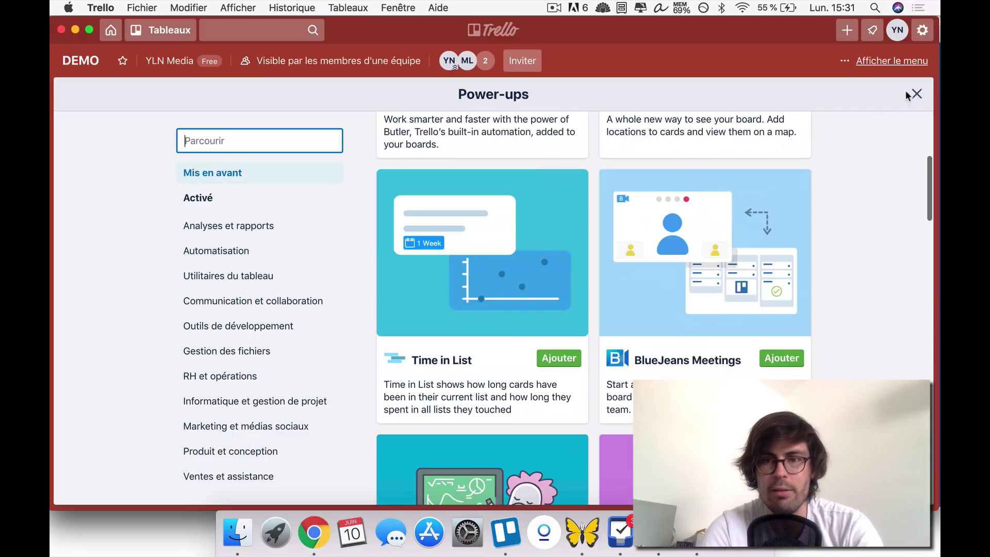
{"action": "left_click", "coordinate": [917, 93]}
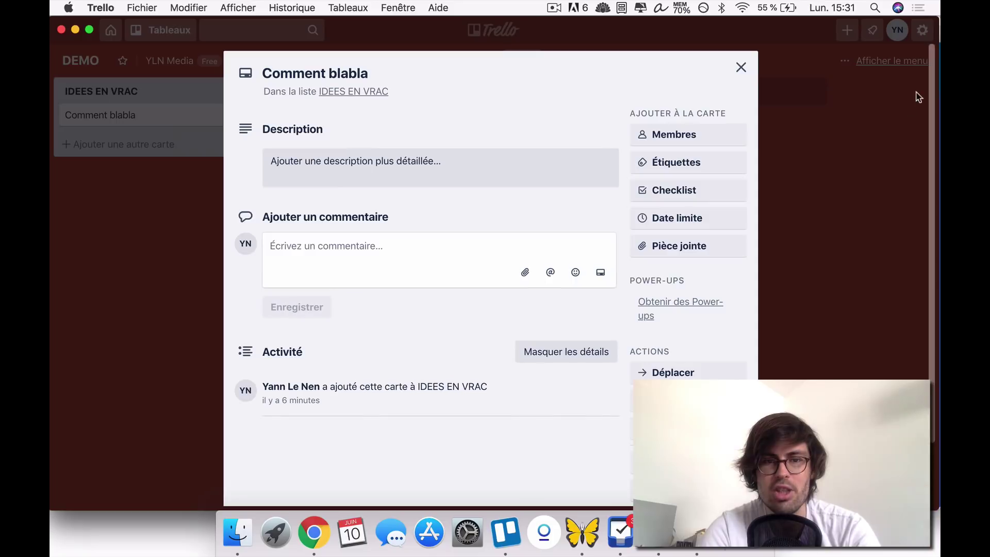
{"action": "left_click", "coordinate": [741, 67]}
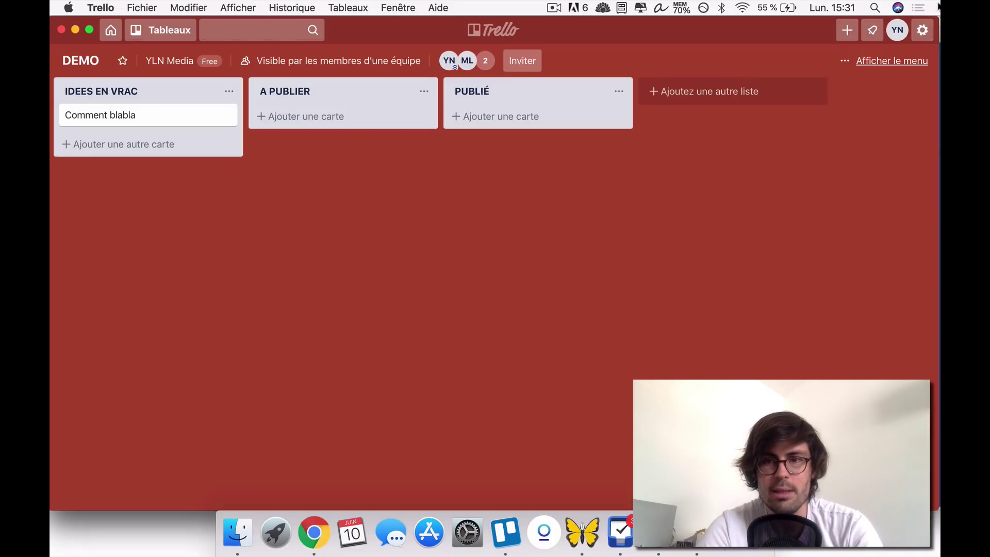
Change the DEMO board's background to the Unsplash photo of a city skyline at sunset.
{"action": "left_click", "coordinate": [891, 61]}
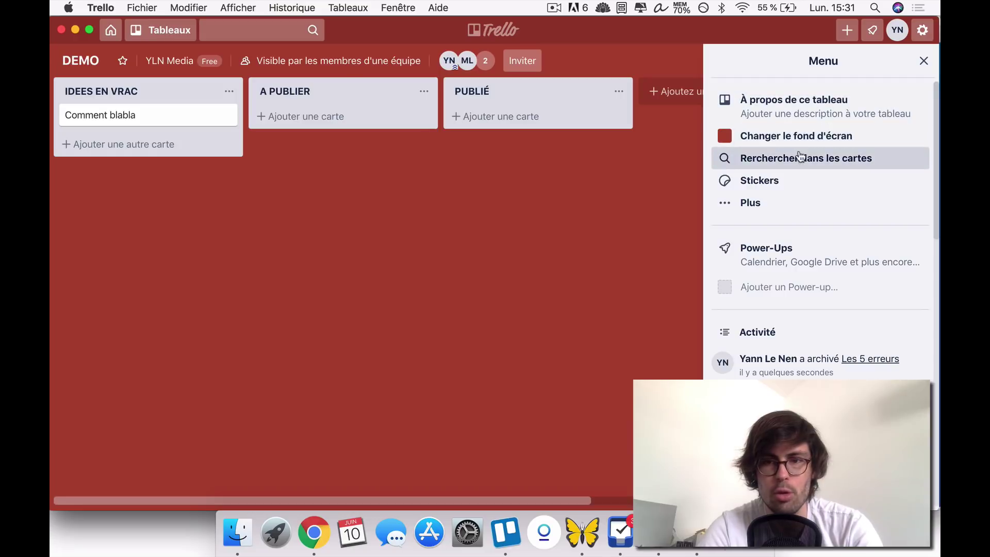
{"action": "left_click", "coordinate": [794, 137]}
{"action": "left_click", "coordinate": [794, 129]}
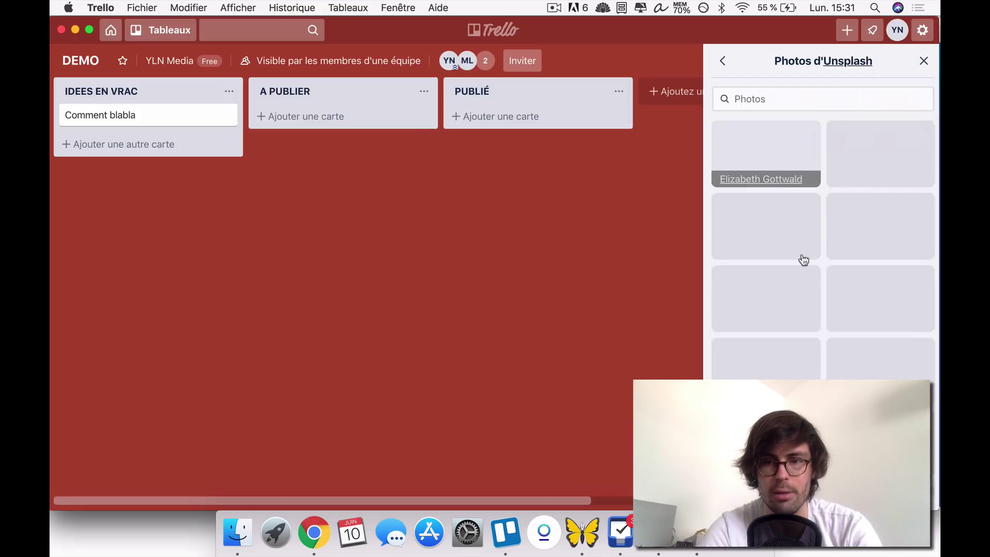
{"action": "left_click", "coordinate": [787, 228]}
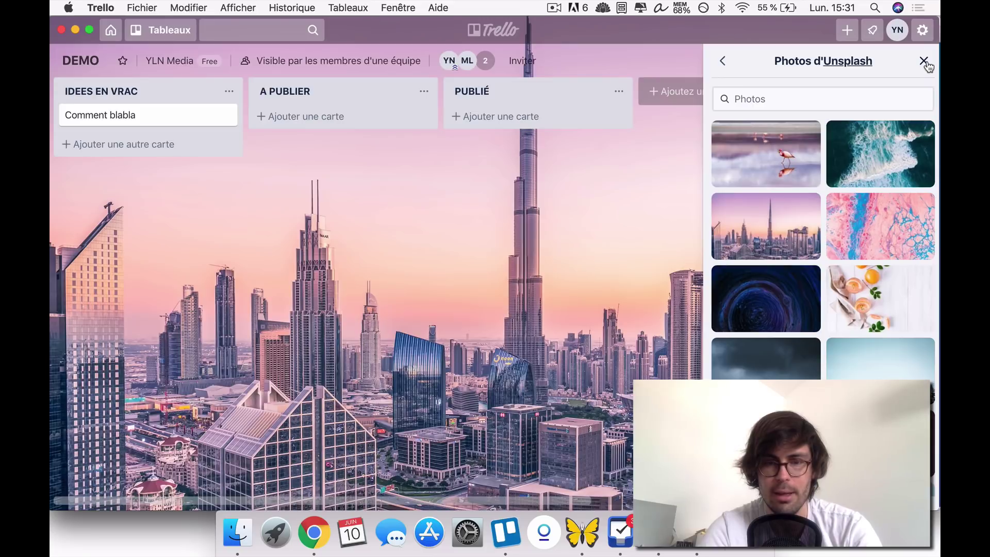
{"action": "left_click", "coordinate": [923, 61]}
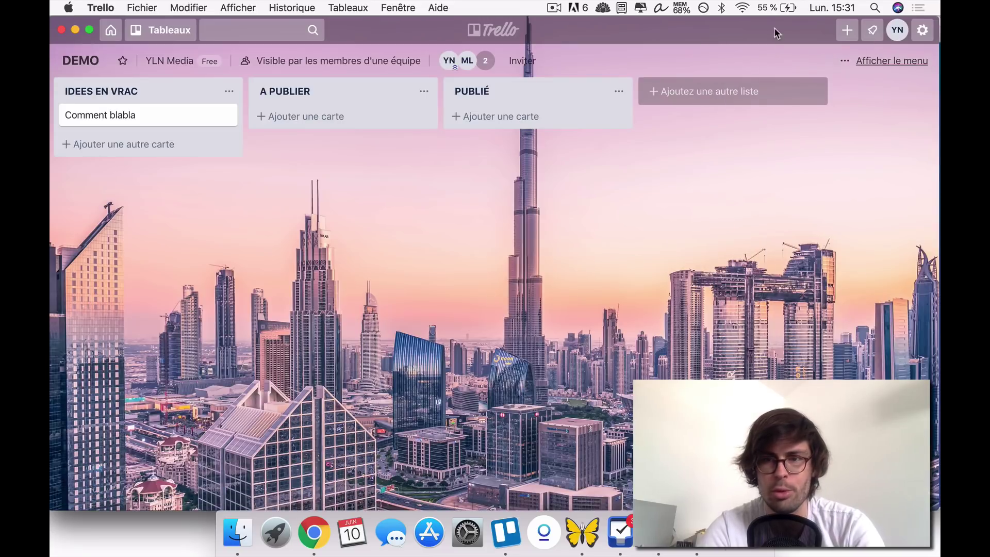
Look over the available stickers and the additional board options such as settings, labels and archived items.
{"action": "left_click", "coordinate": [887, 61]}
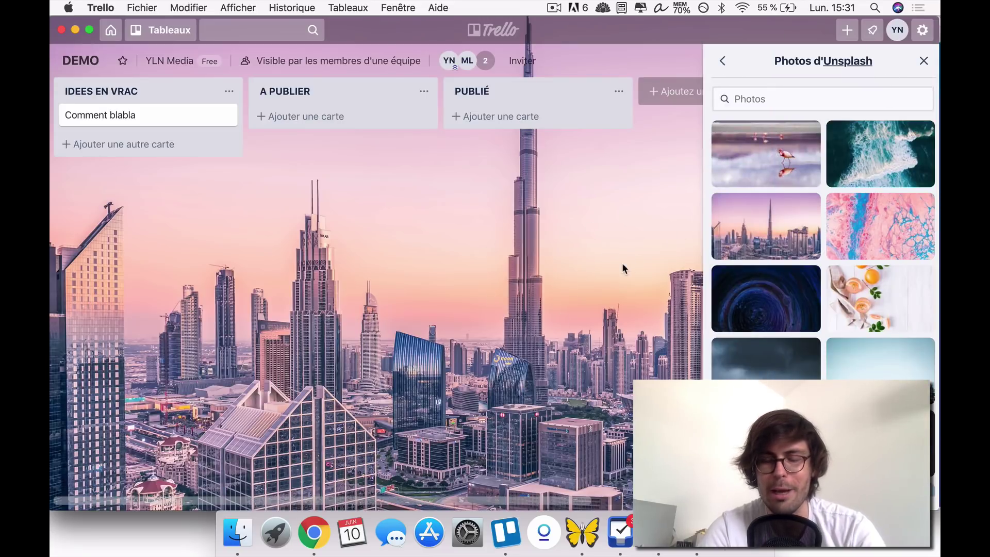
{"action": "left_click", "coordinate": [724, 62]}
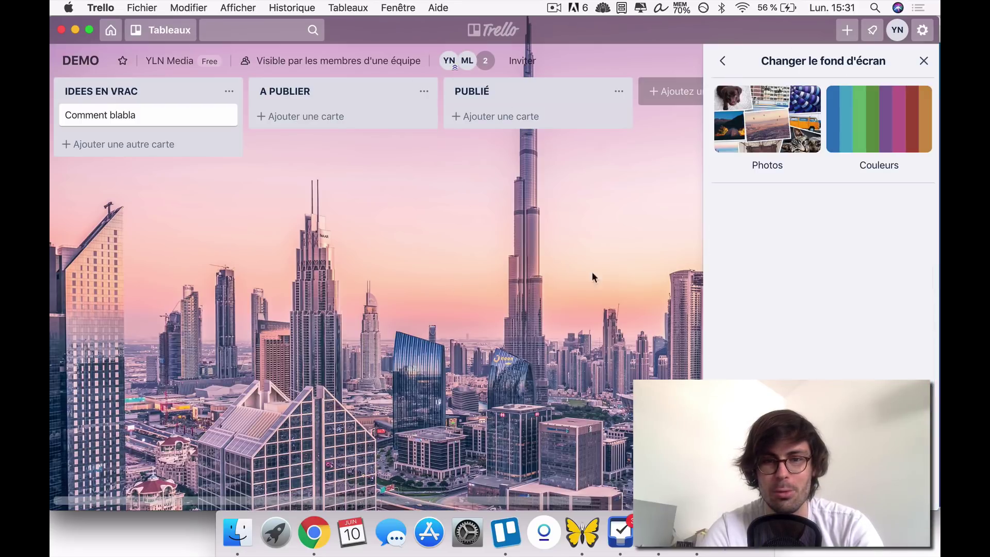
{"action": "left_click", "coordinate": [723, 63]}
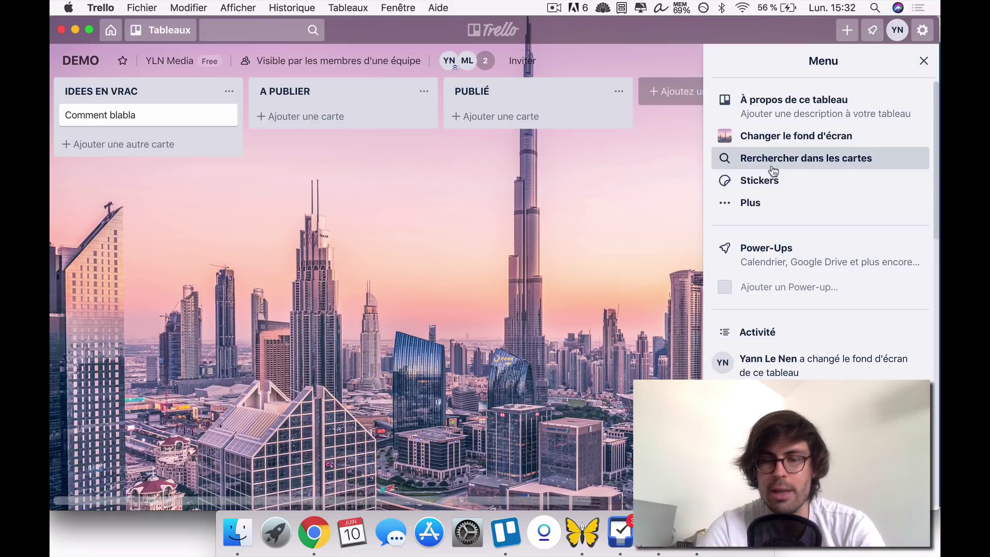
{"action": "left_click", "coordinate": [779, 180]}
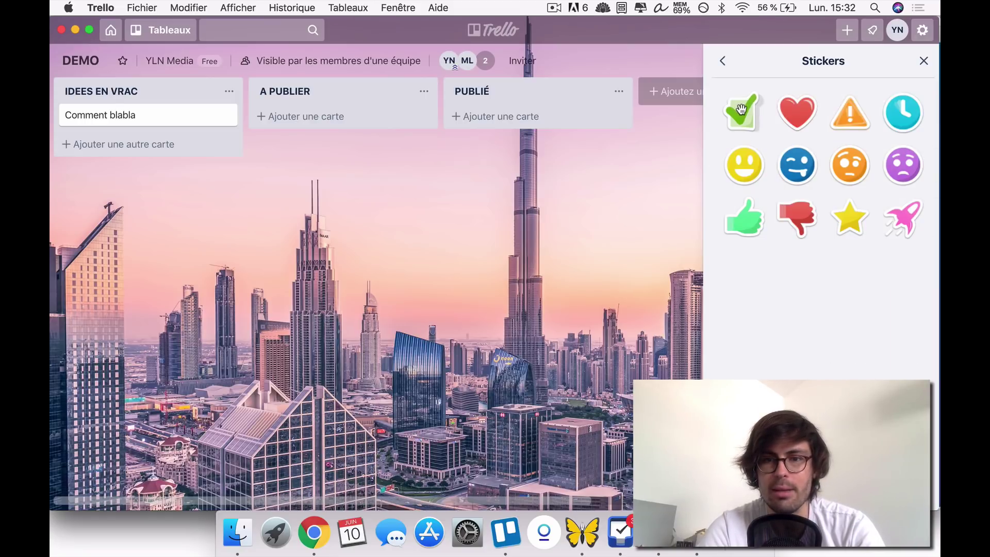
{"action": "left_click", "coordinate": [723, 61]}
{"action": "left_click", "coordinate": [749, 202]}
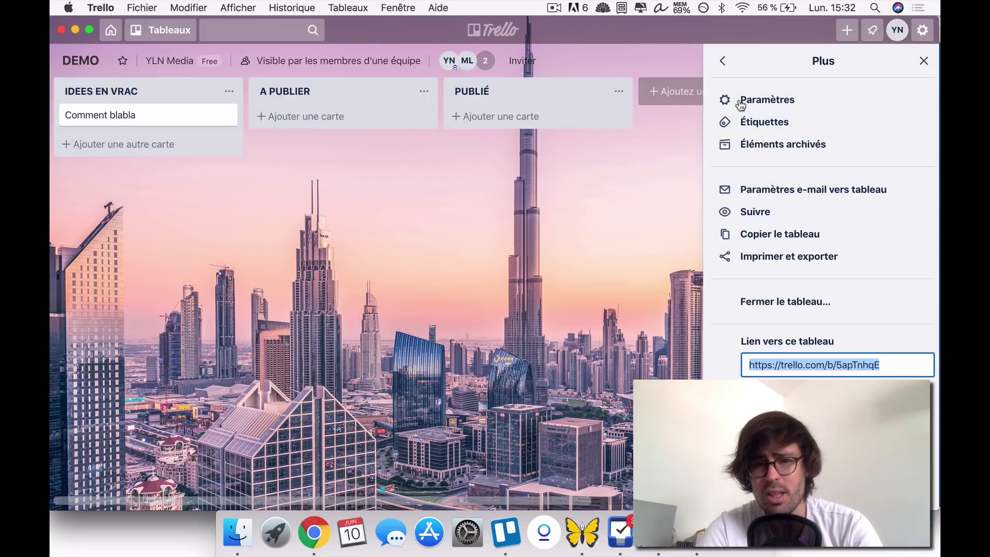
{"action": "left_click", "coordinate": [723, 60]}
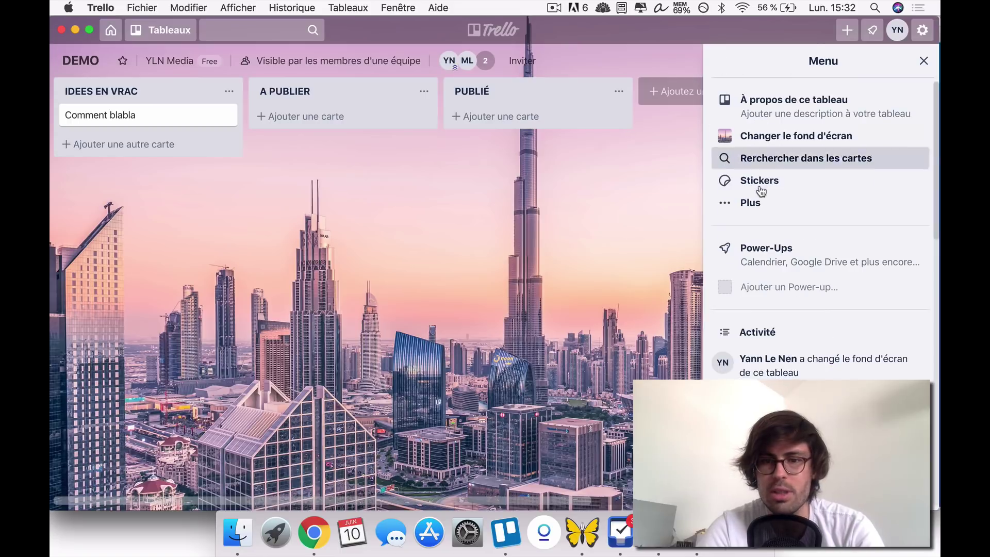
Review the board's activity history down to the older Top 10 card entries.
{"action": "scroll", "coordinate": [784, 236], "scroll_direction": "down", "scroll_amount": 2}
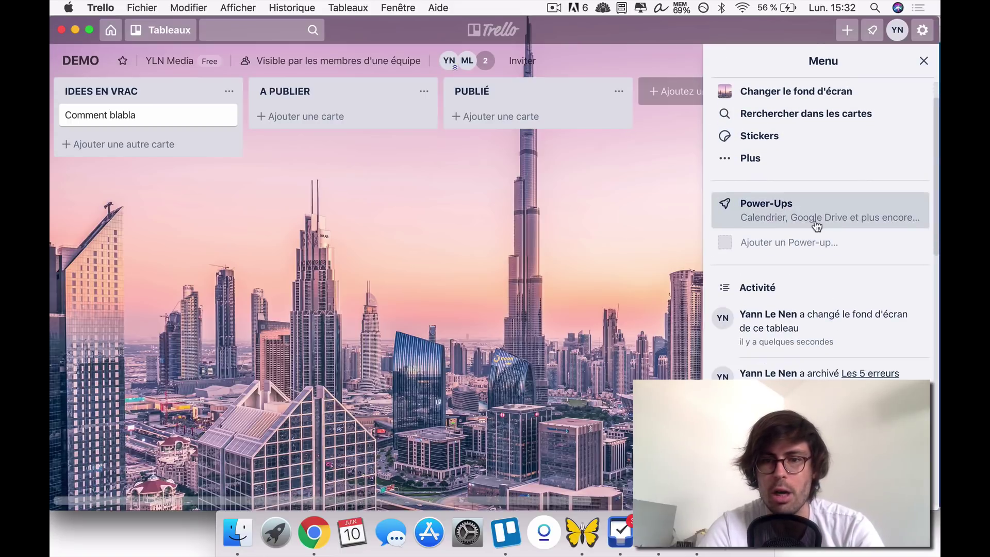
{"action": "scroll", "coordinate": [815, 224], "scroll_direction": "down", "scroll_amount": 2}
{"action": "scroll", "coordinate": [767, 312], "scroll_direction": "down", "scroll_amount": 10}
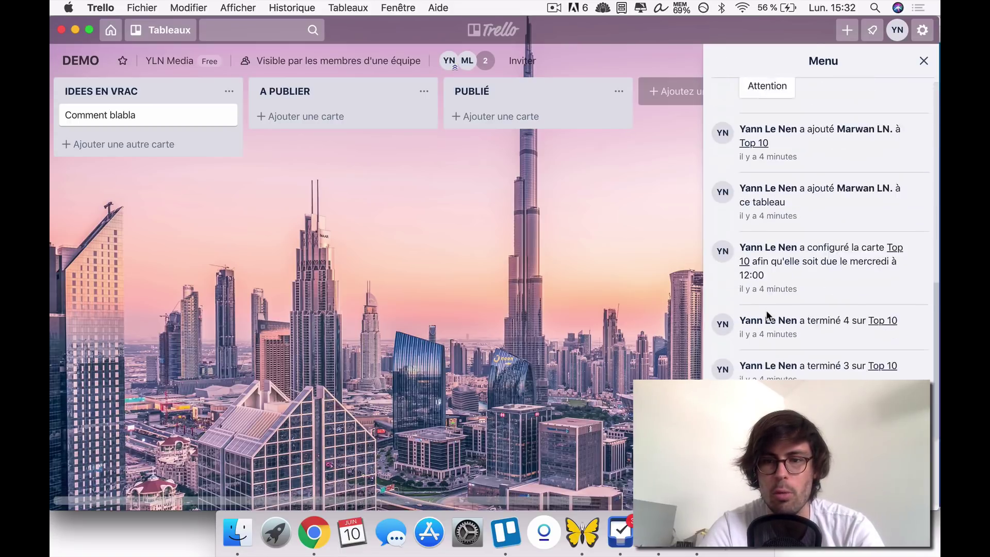
{"action": "scroll", "coordinate": [766, 311], "scroll_direction": "up", "scroll_amount": 10}
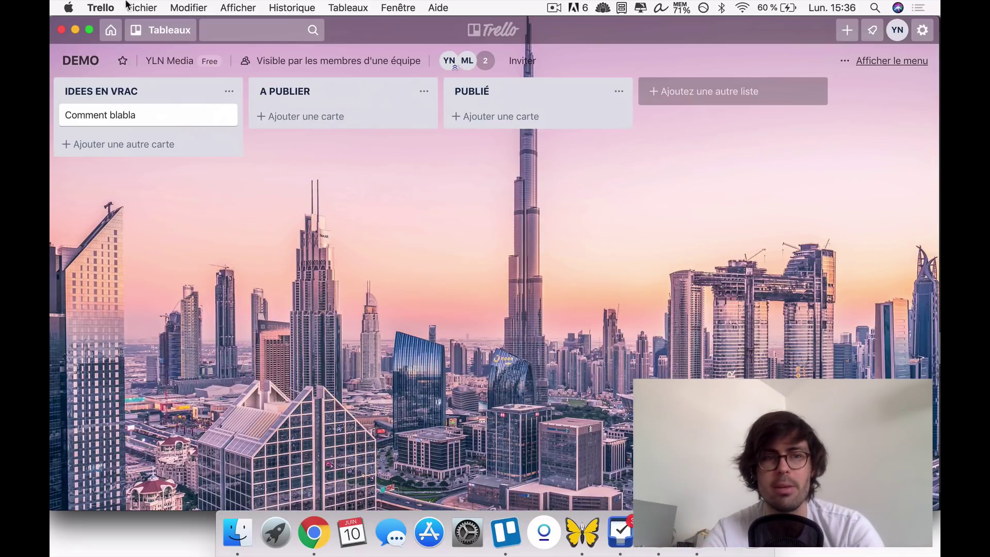
View the home page and the overview of personal and team boards, and switch to the email sign-up page in Safari.
{"action": "left_click", "coordinate": [111, 30]}
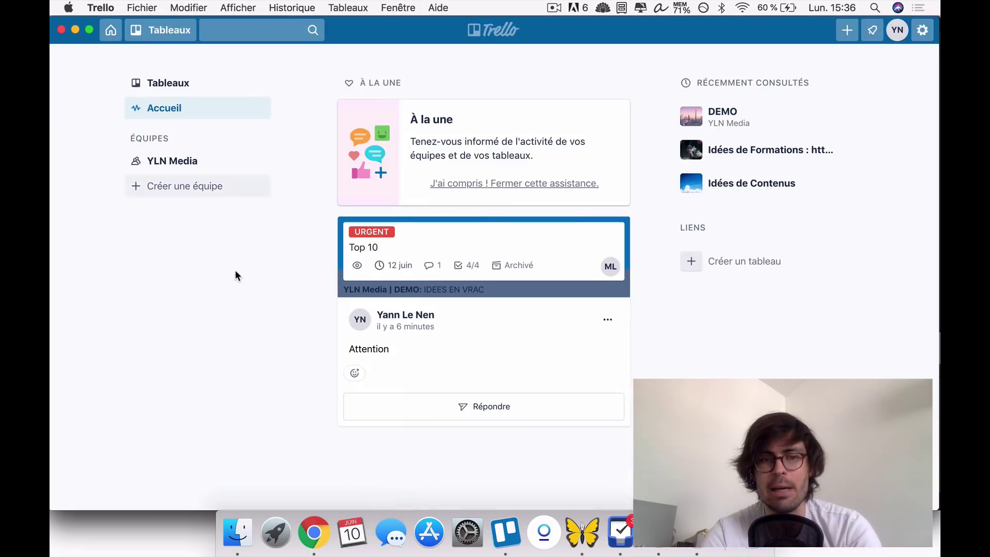
{"action": "left_click", "coordinate": [182, 84]}
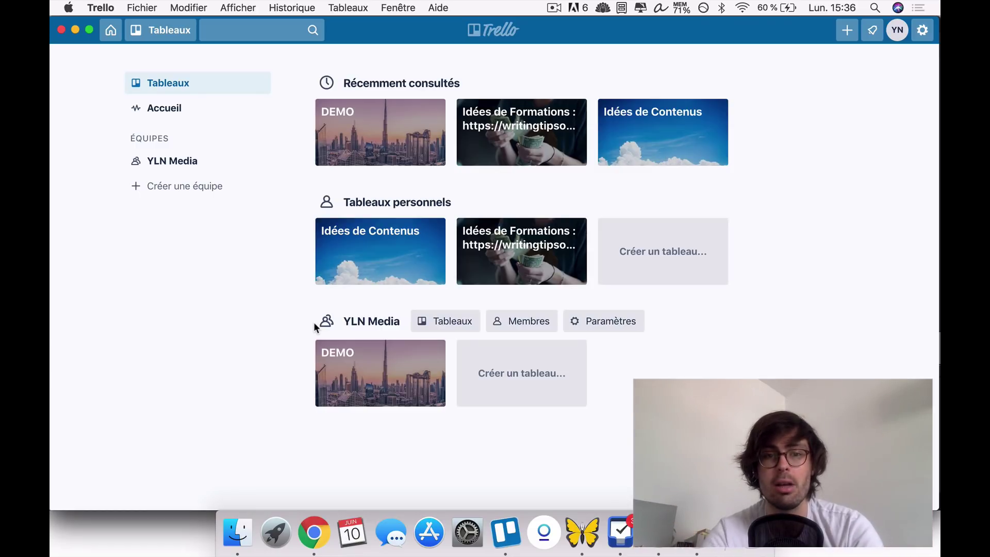
{"action": "key", "text": "ctrl+Up"}
{"action": "left_click", "coordinate": [271, 189]}
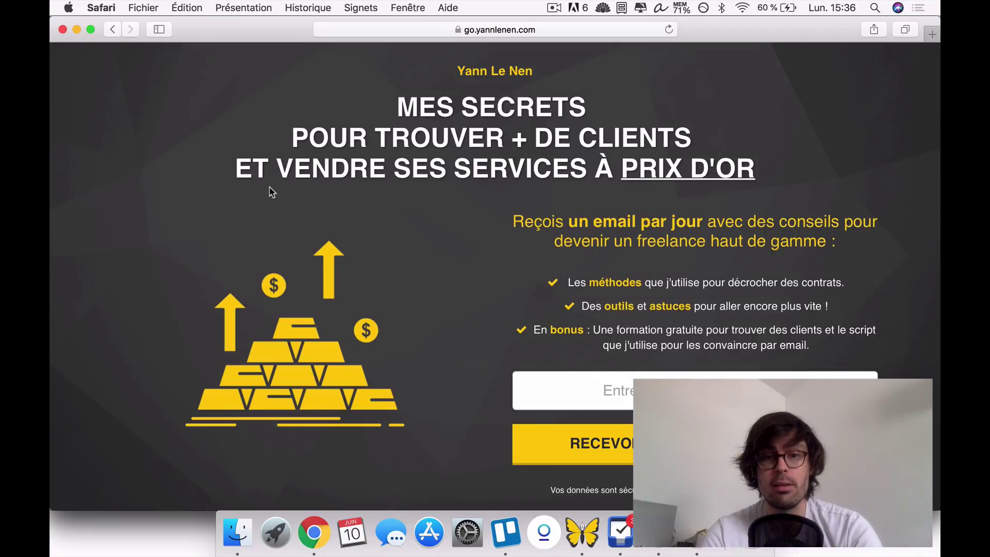